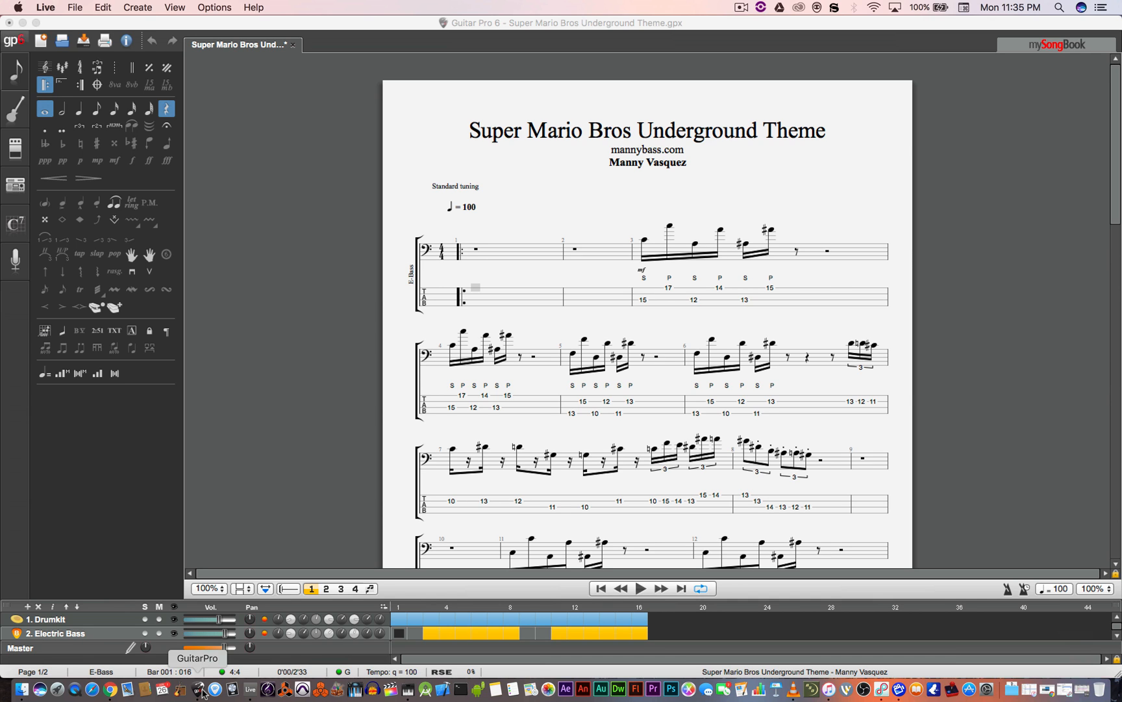
- Switch to Guitar Pro, hide the notation palette and set the score to the horizontal screen layout
{"action": "left_click", "coordinate": [516, 164]}
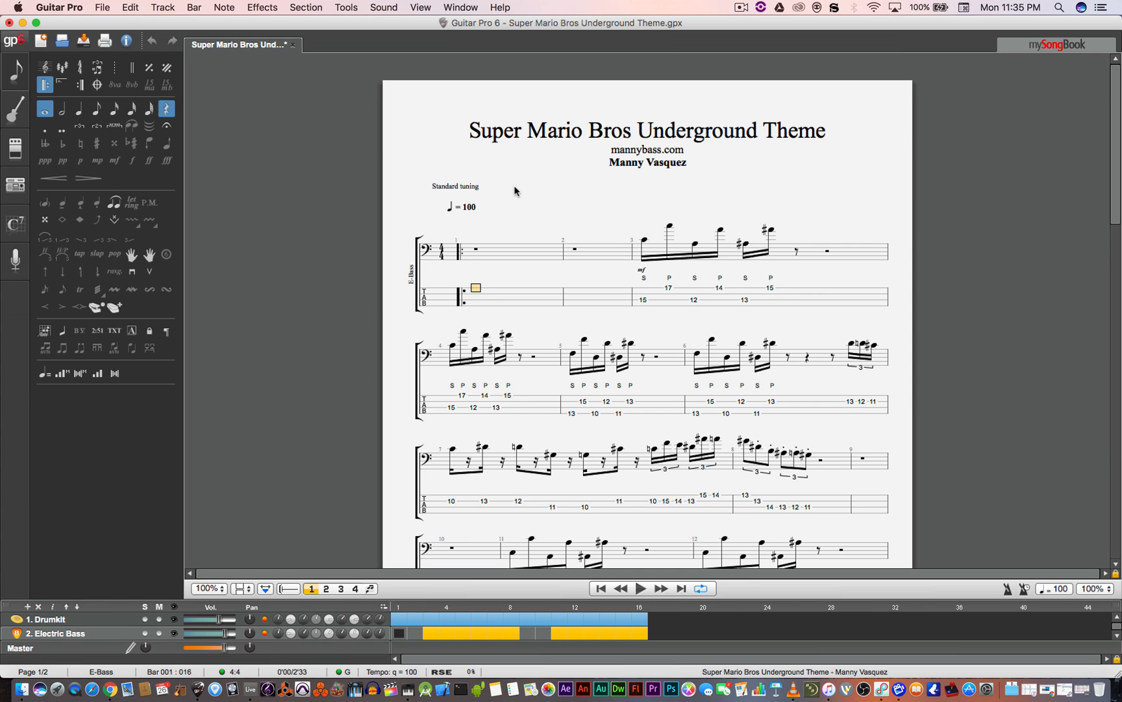
{"action": "left_click", "coordinate": [17, 70]}
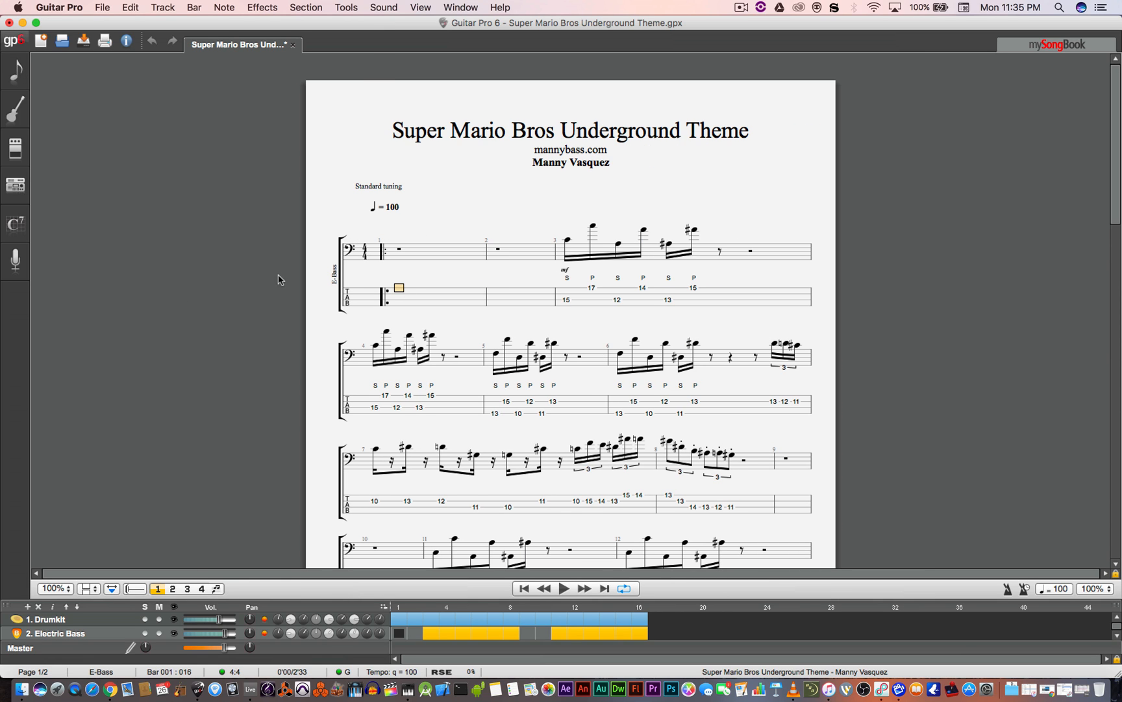
{"action": "left_click", "coordinate": [89, 589]}
{"action": "left_click", "coordinate": [92, 590]}
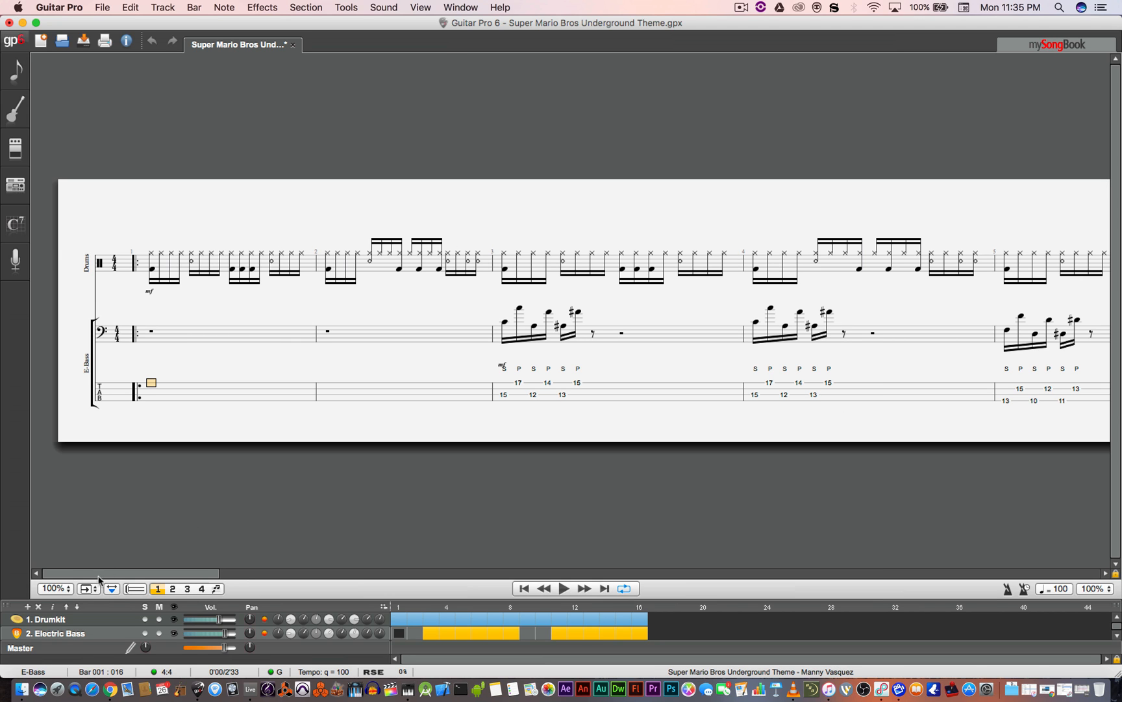
- Turn off multitrack display so that only the Electric Bass staff and tablature show
{"action": "left_click", "coordinate": [136, 590]}
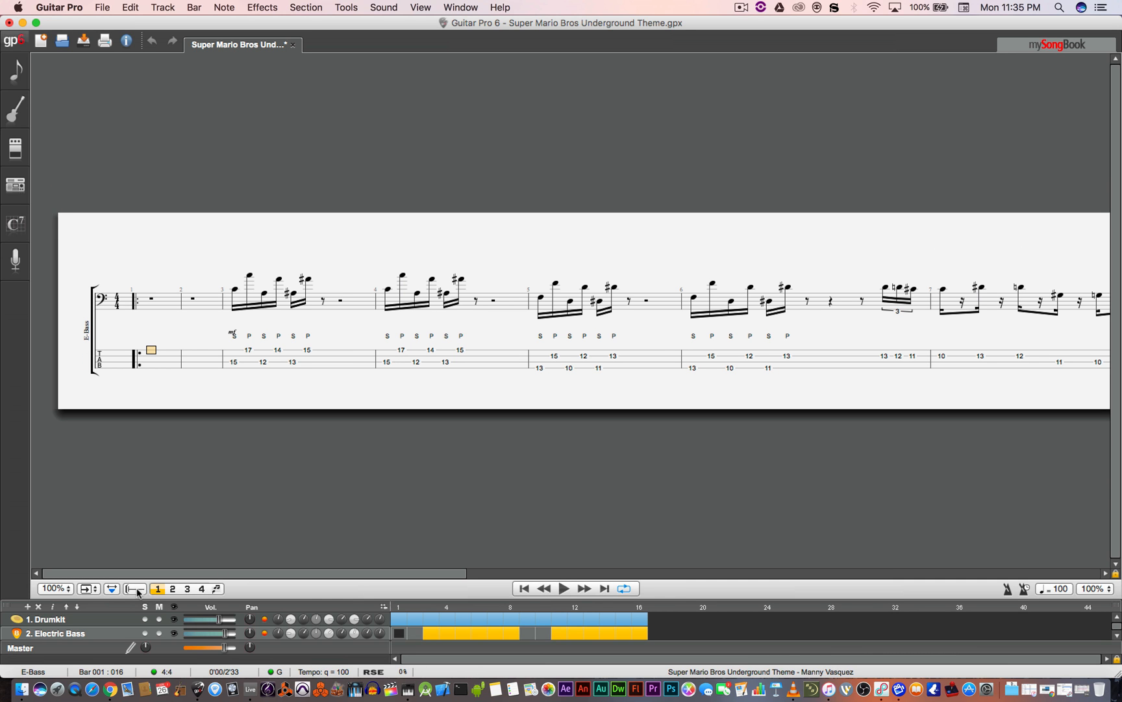
{"action": "scroll", "coordinate": [193, 471], "scroll_direction": "right", "scroll_amount": 3}
{"action": "scroll", "coordinate": [193, 471], "scroll_direction": "right", "scroll_amount": 1}
{"action": "scroll", "coordinate": [193, 471], "scroll_direction": "right", "scroll_amount": 1}
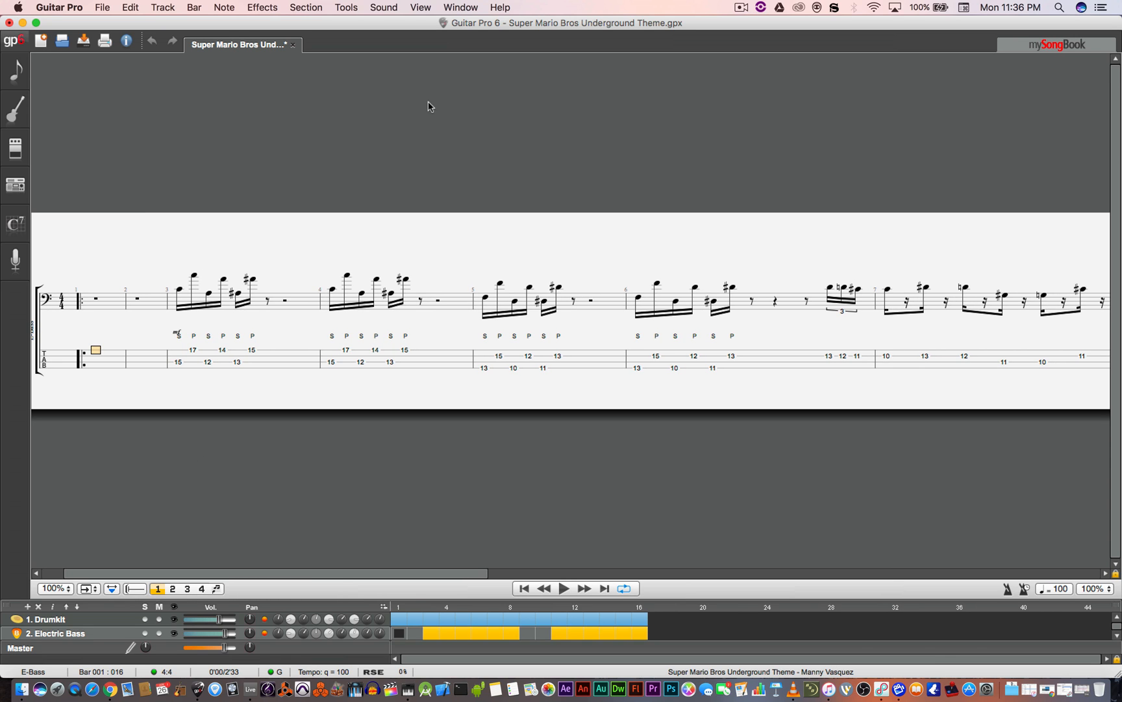
- Show the fretboard window, shrink it to the neck's height and place it above the first bars of the score
{"action": "left_click", "coordinate": [419, 8]}
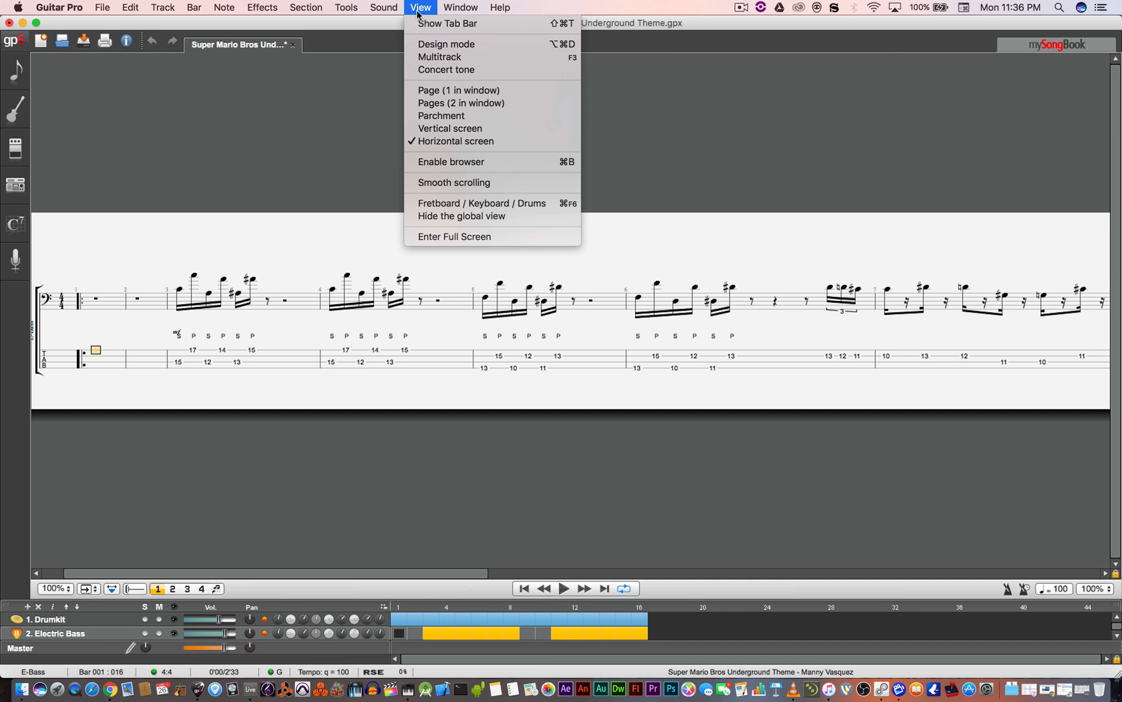
{"action": "left_click", "coordinate": [447, 204]}
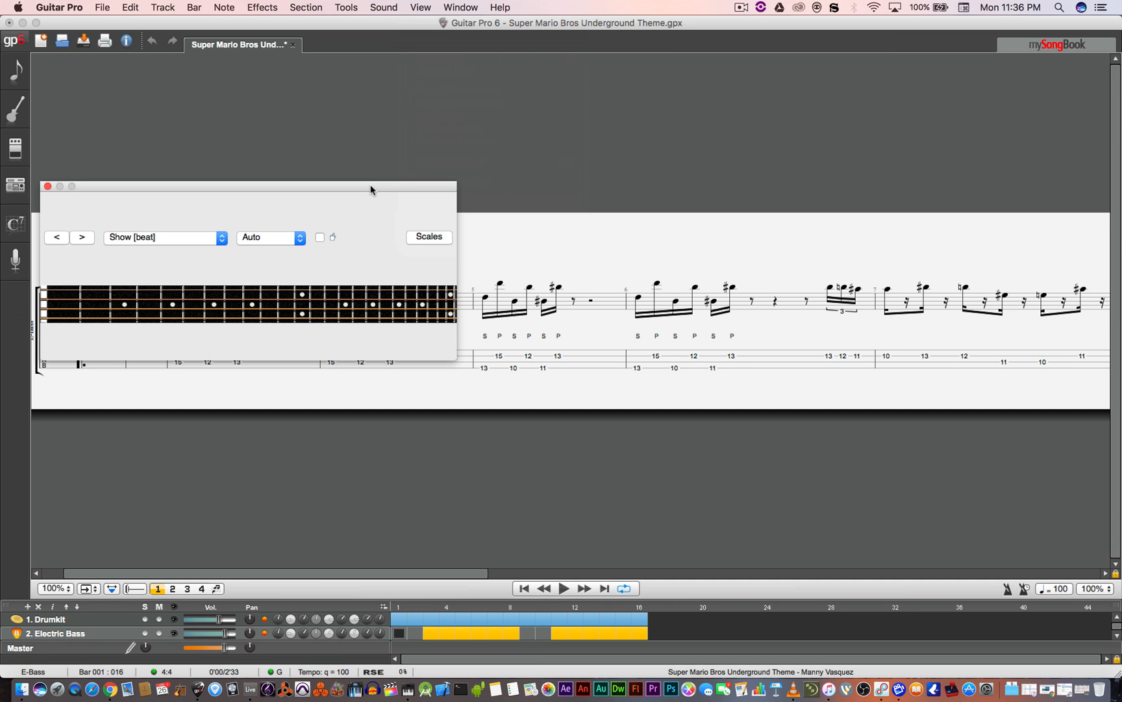
{"action": "left_click_drag", "start_coordinate": [347, 359], "coordinate": [347, 320]}
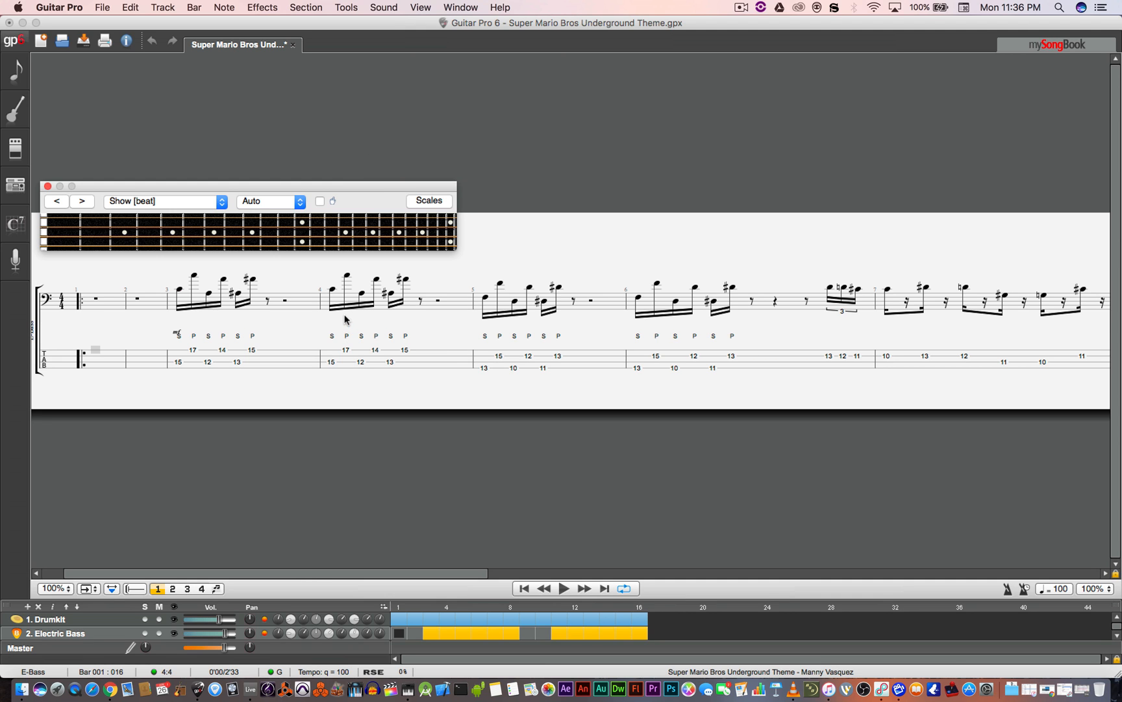
{"action": "left_click_drag", "start_coordinate": [341, 184], "coordinate": [335, 189]}
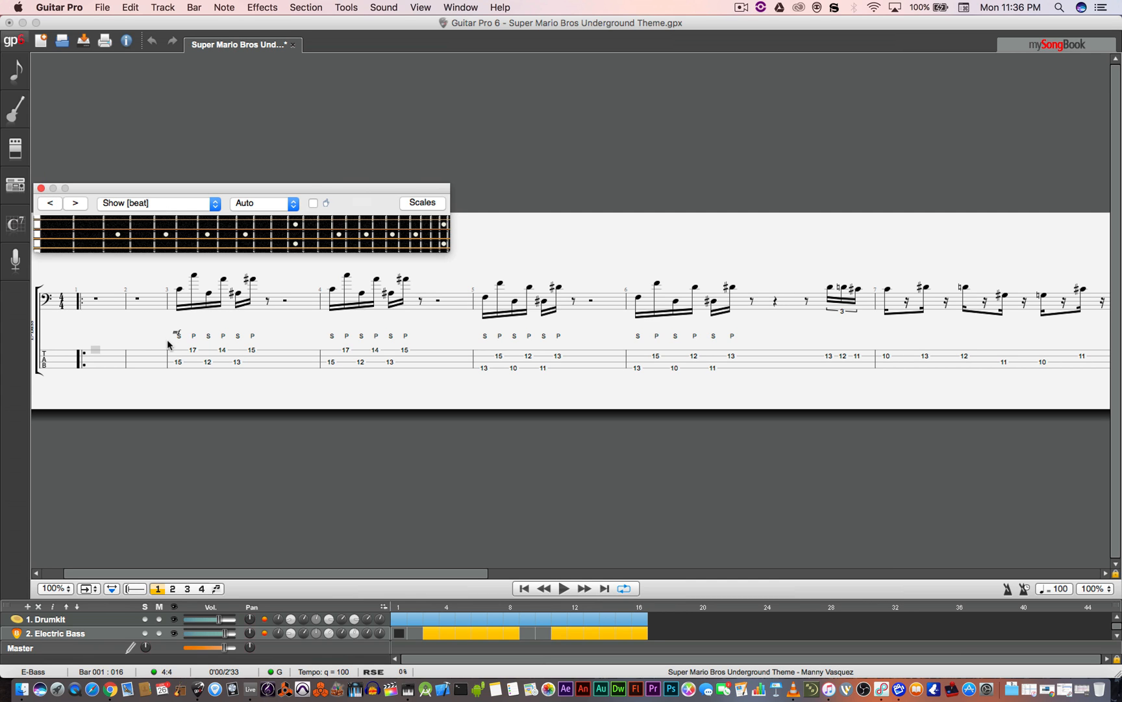
- Play the bass part from bar 3 to watch the notes on the fretboard, stop playback and close the fretboard window
{"action": "left_click", "coordinate": [178, 364]}
{"action": "key", "text": "space"}
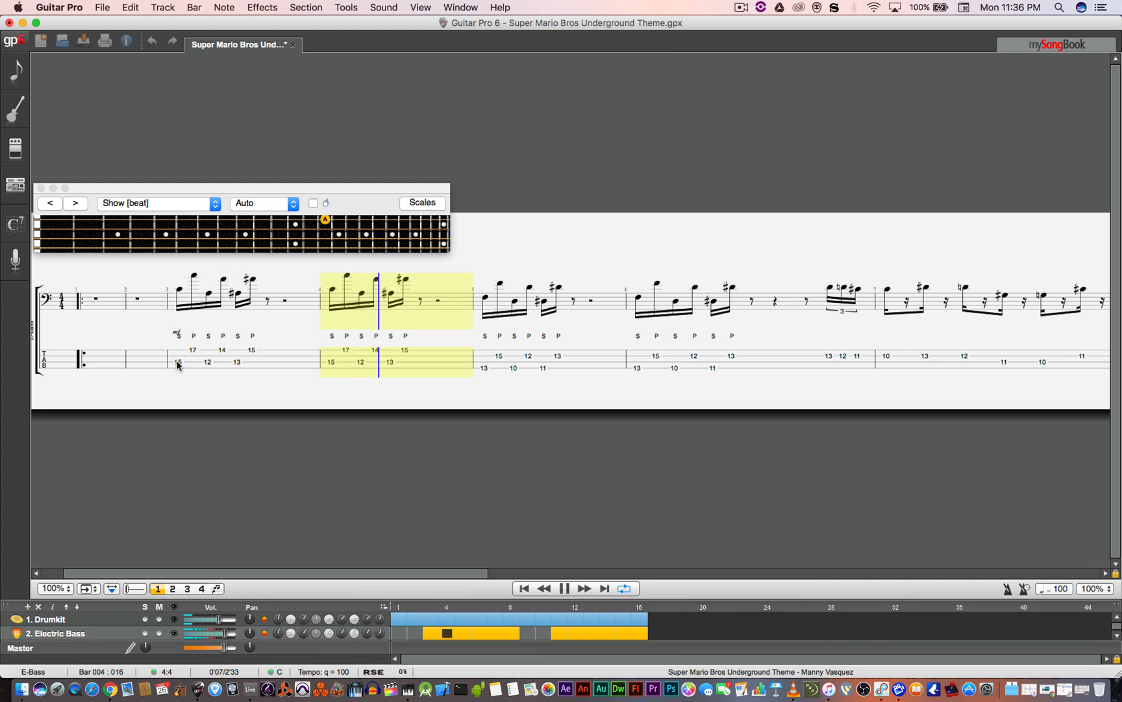
{"action": "key", "text": "space"}
{"action": "left_click", "coordinate": [41, 188]}
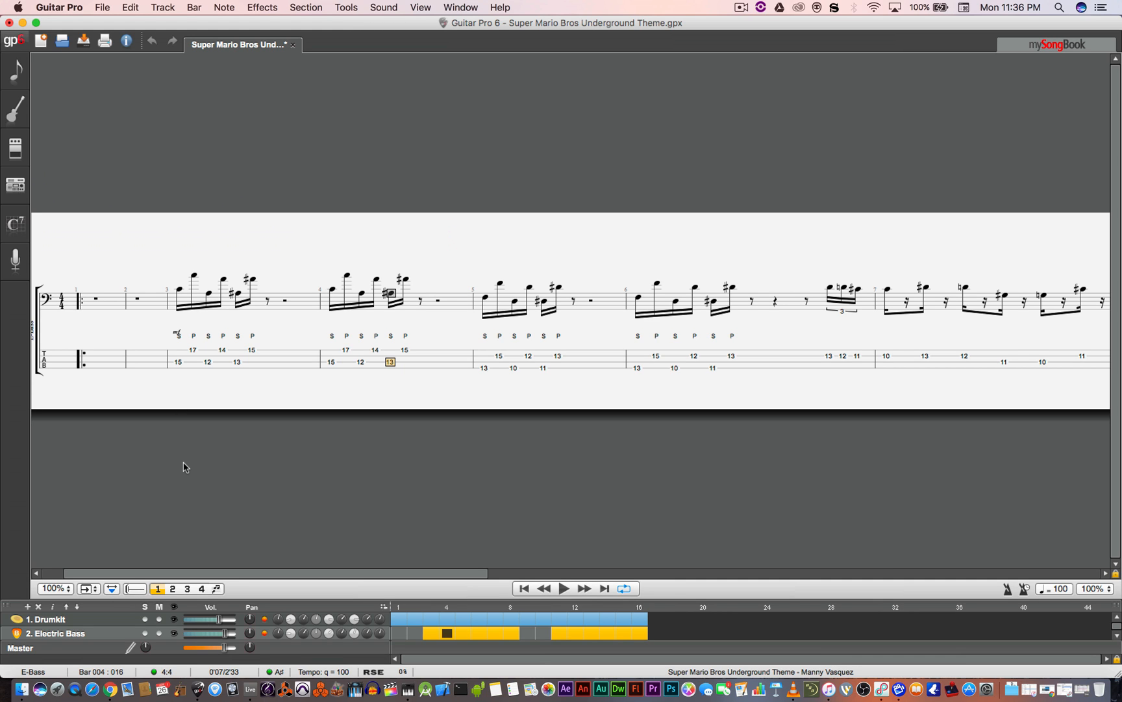
- Switch to QuickTime Player, dismiss the file browser and create a new screen recording
{"action": "left_click", "coordinate": [74, 690]}
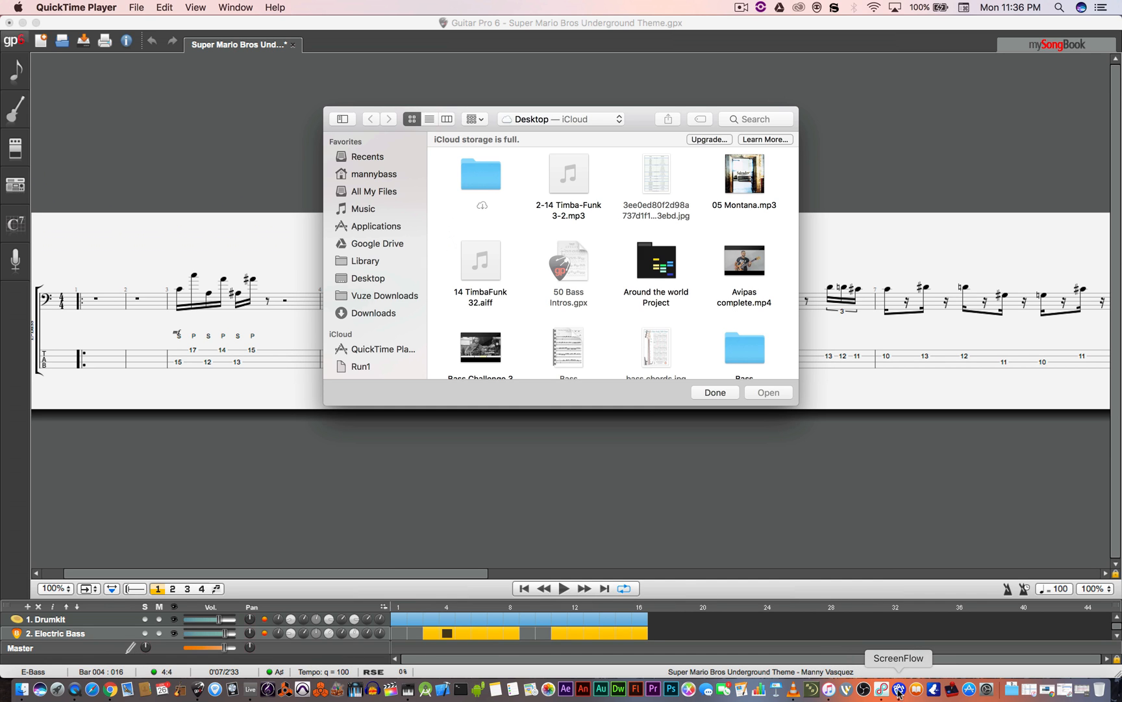
{"action": "left_click", "coordinate": [715, 393]}
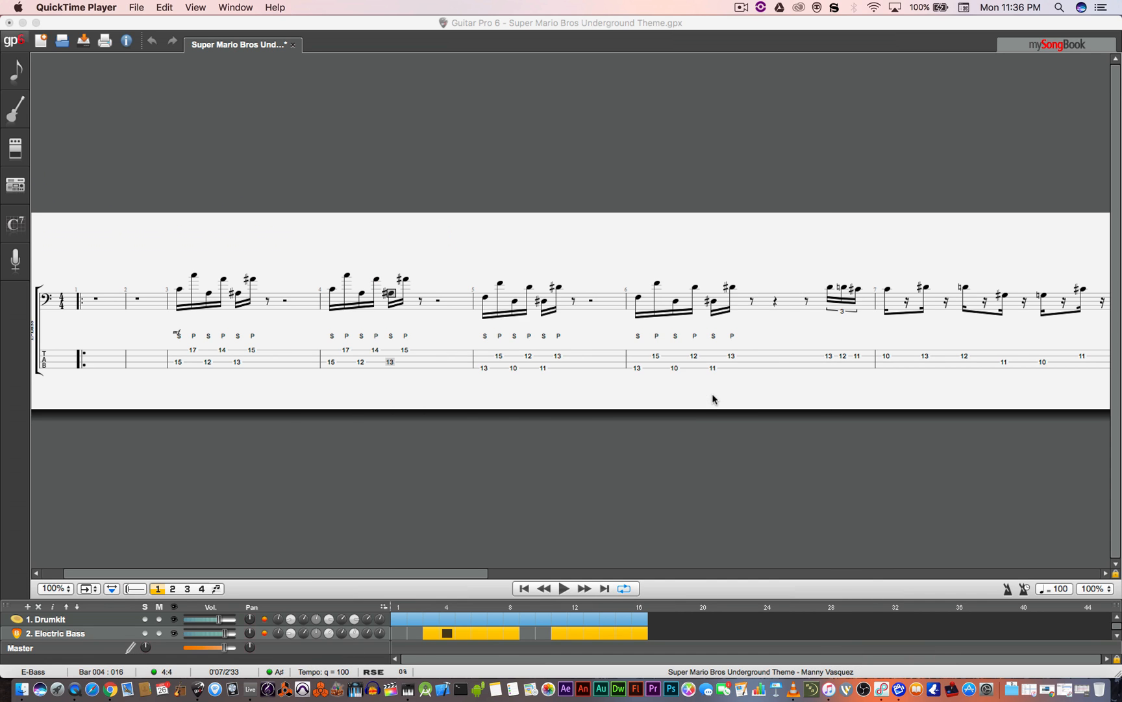
{"action": "left_click", "coordinate": [96, 6]}
{"action": "mouse_move", "coordinate": [137, 7]}
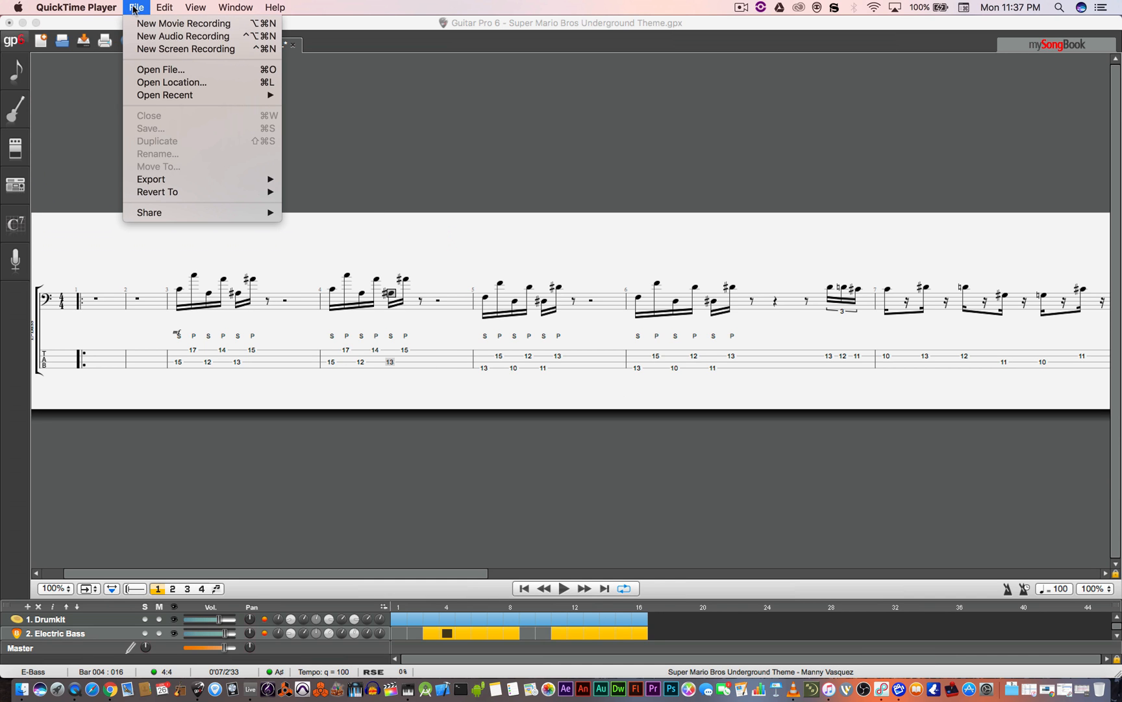
{"action": "left_click", "coordinate": [148, 50]}
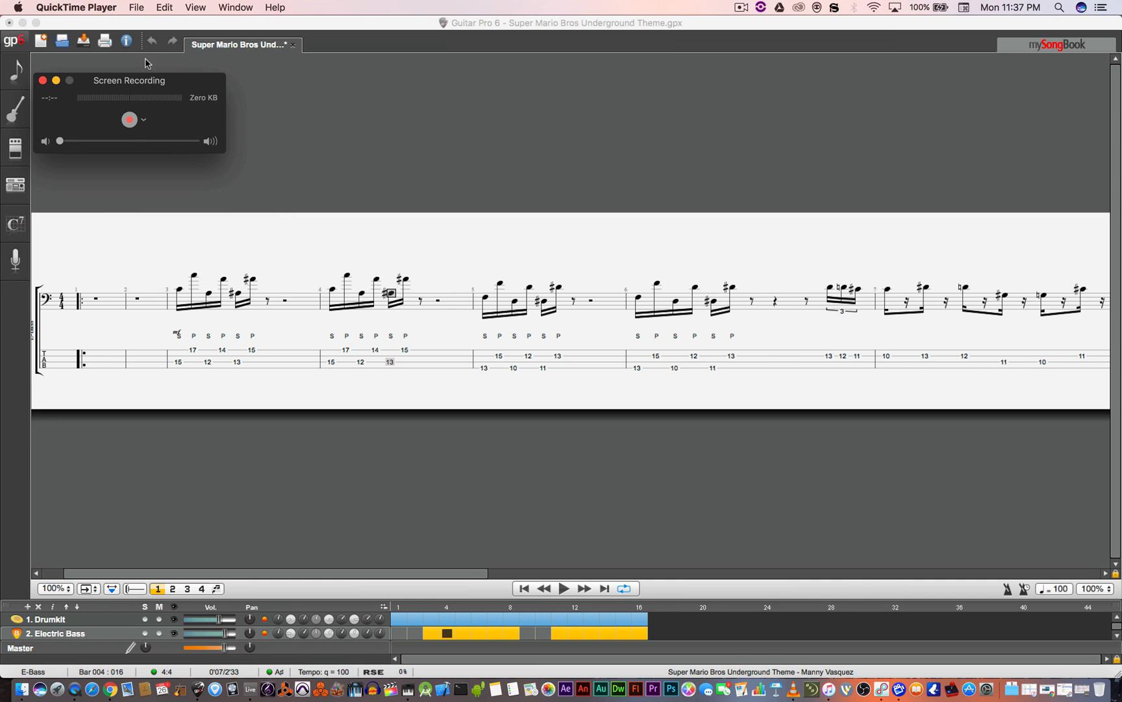
- Start a screen recording limited to the white score area containing the bass staff and tablature
{"action": "left_click", "coordinate": [129, 119]}
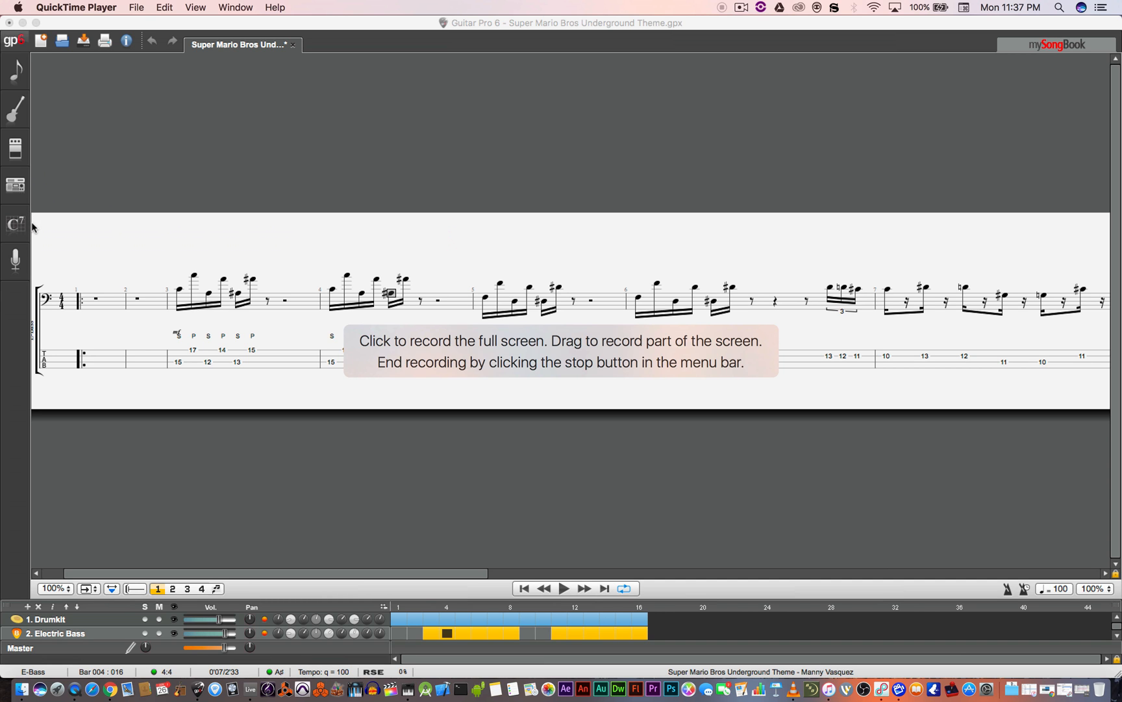
{"action": "left_click_drag", "start_coordinate": [33, 223], "coordinate": [1107, 382]}
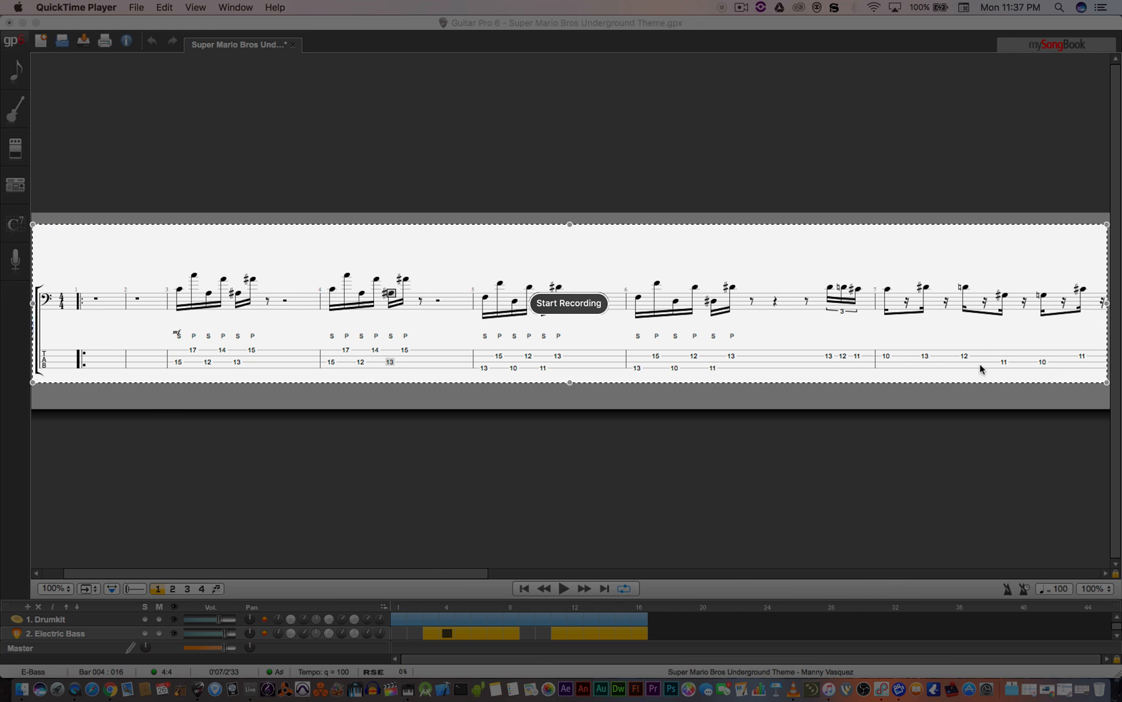
{"action": "left_click", "coordinate": [581, 307]}
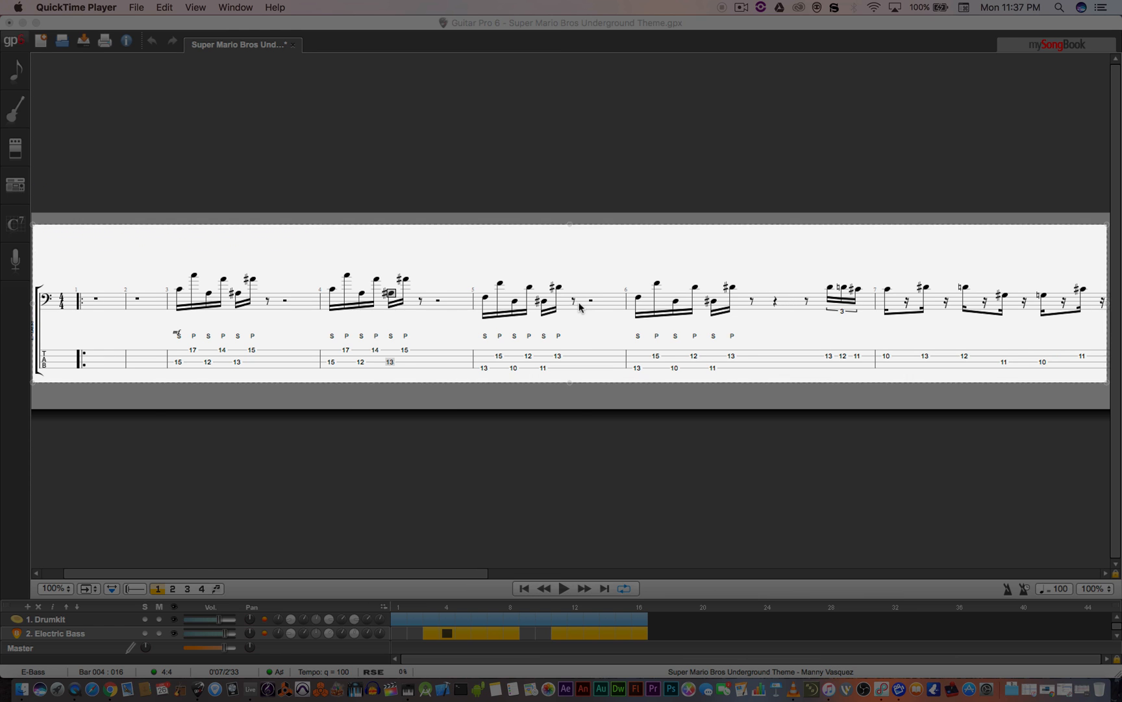
- Play the score from its beginning, pause it in bar 5 and stop the screen recording
{"action": "left_click", "coordinate": [524, 590]}
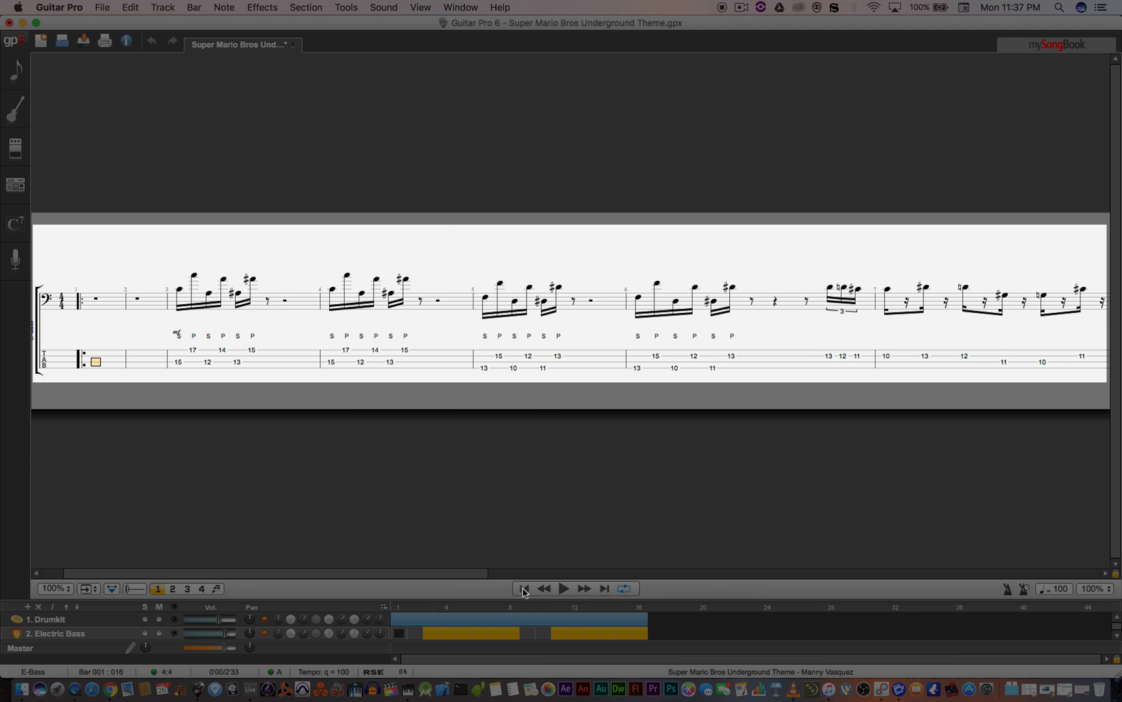
{"action": "left_click", "coordinate": [563, 588]}
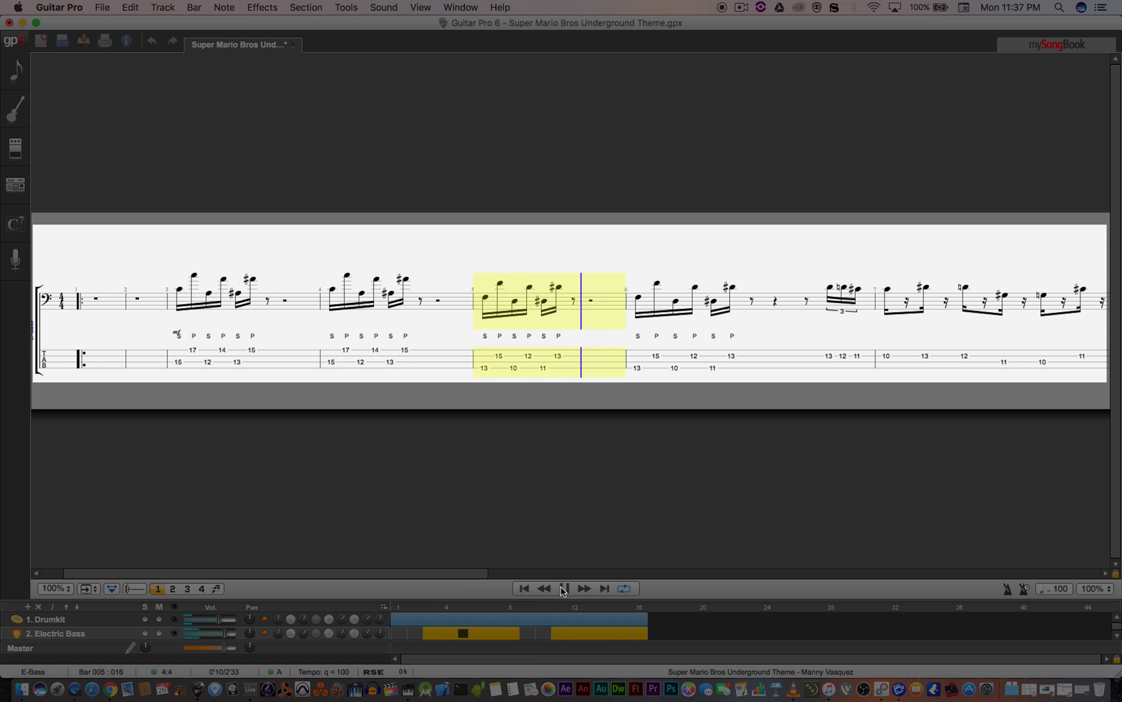
{"action": "left_click", "coordinate": [562, 588]}
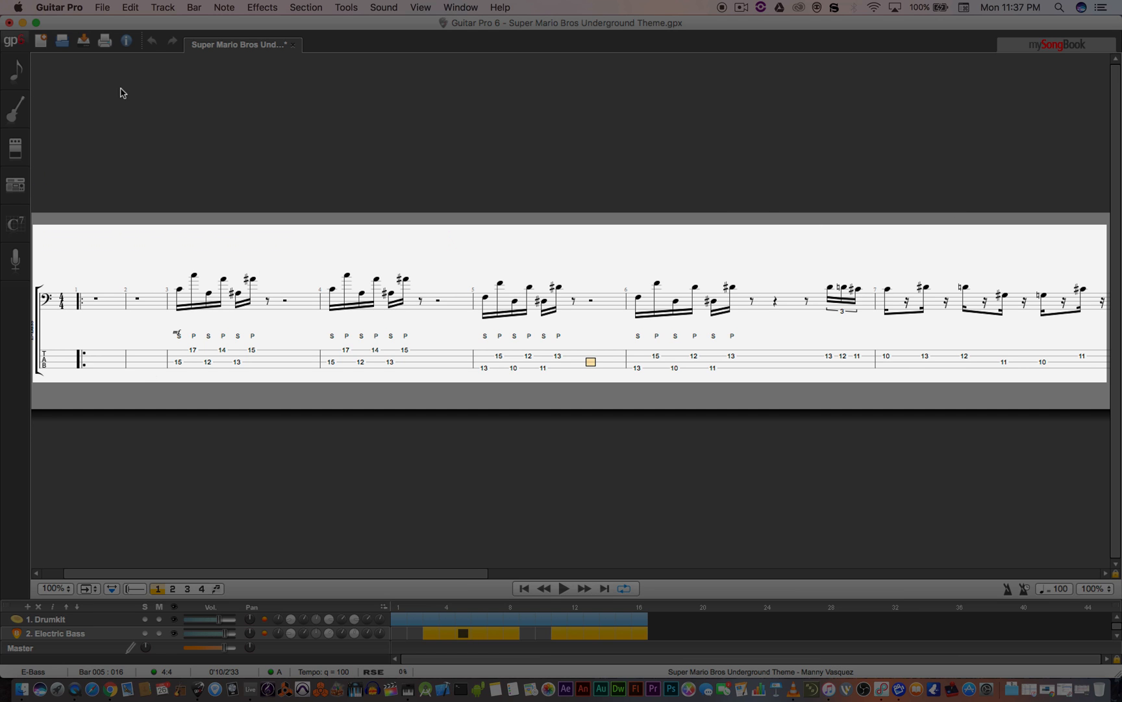
{"action": "left_click", "coordinate": [151, 293]}
{"action": "left_click", "coordinate": [75, 689]}
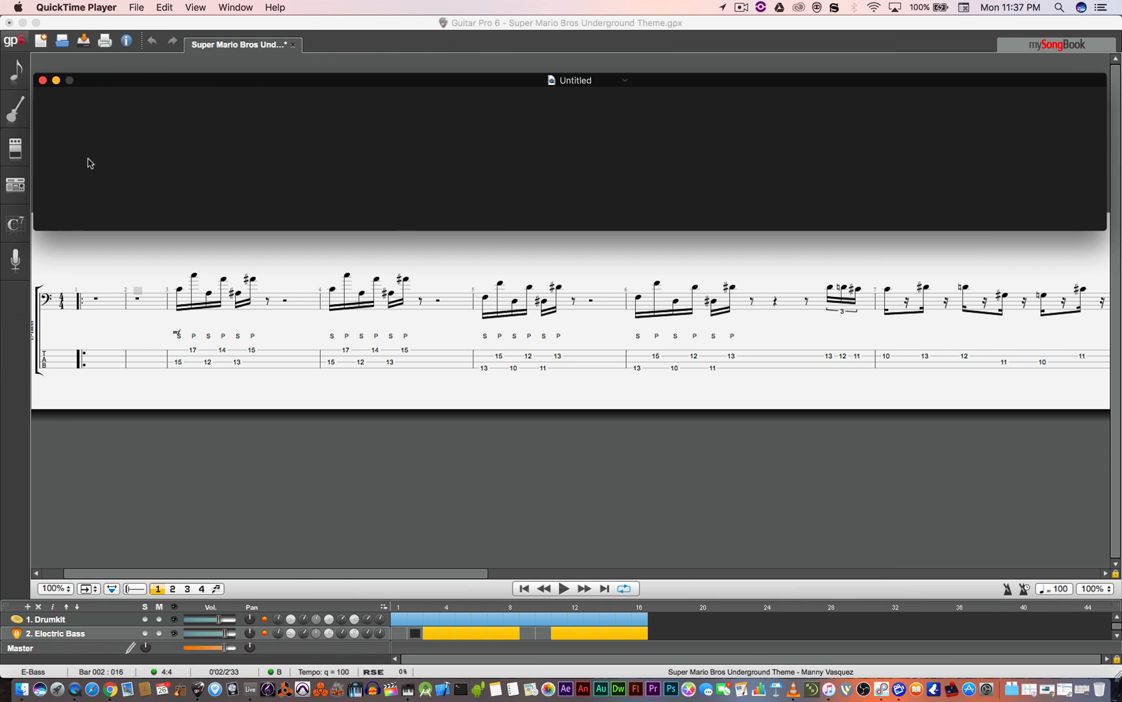
- Close the recording, enter "mario tab" as its export name and discard it without saving
{"action": "left_click", "coordinate": [43, 81]}
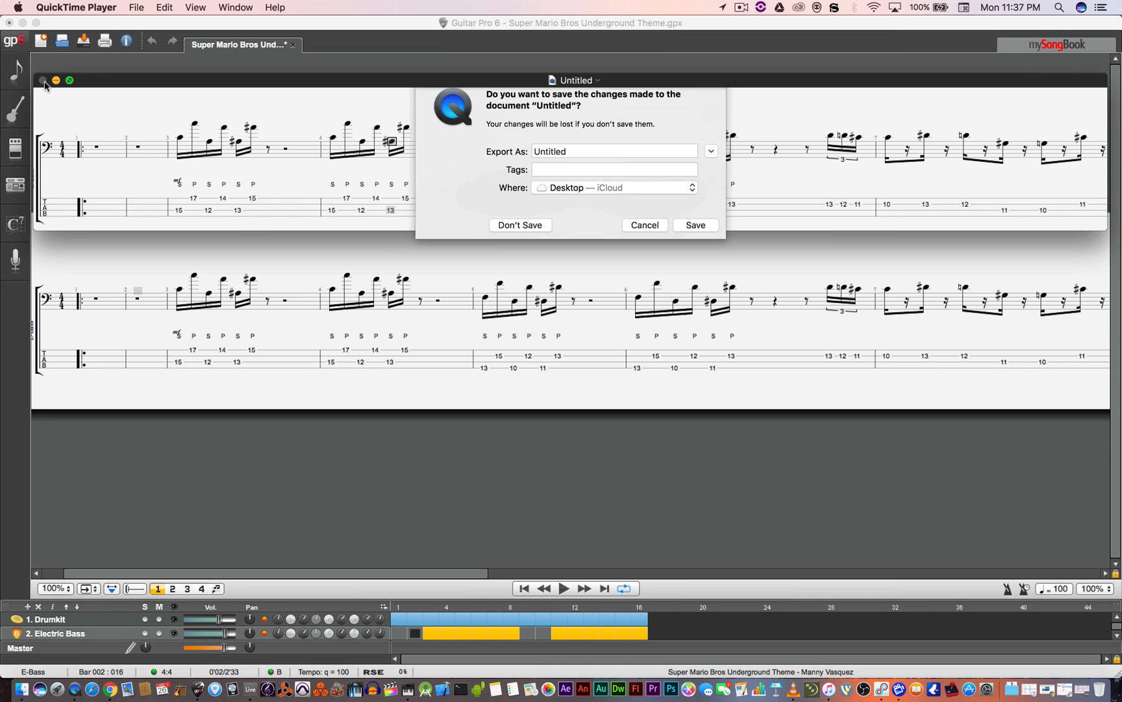
{"action": "type", "text": "mario tab"}
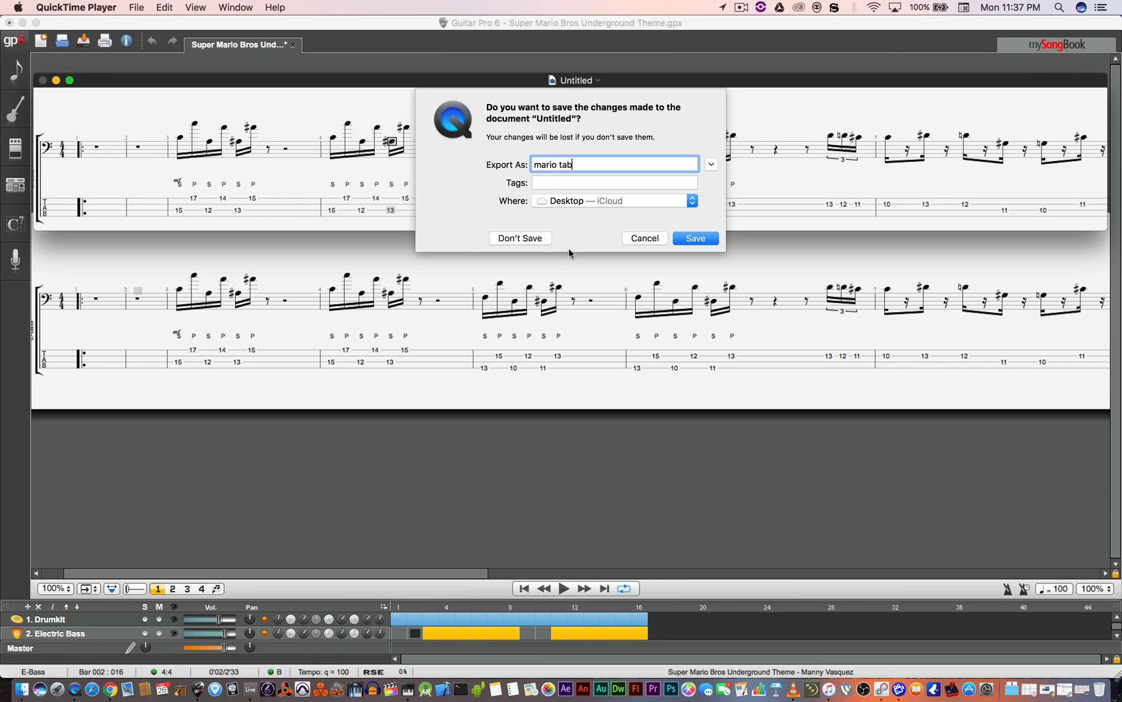
{"action": "left_click", "coordinate": [519, 238]}
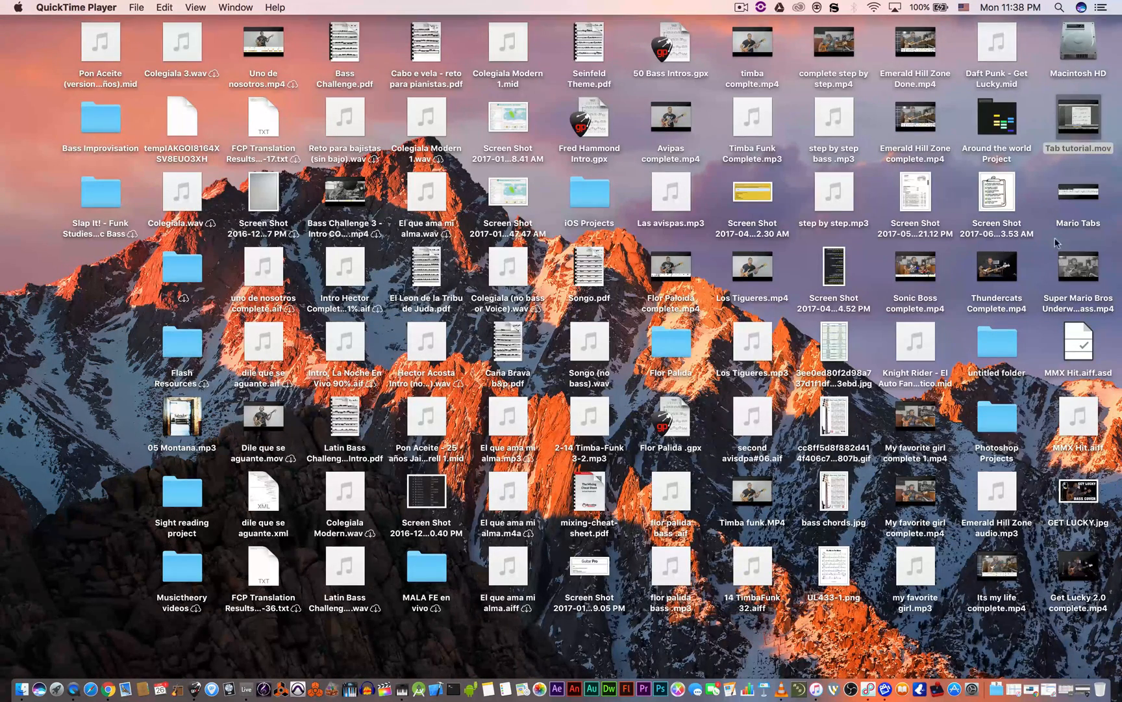
- Locate the bass performance video and Mario Tabs on the desktop, then open the recent project Partituras in Premiere Pro
{"action": "left_click", "coordinate": [1091, 274]}
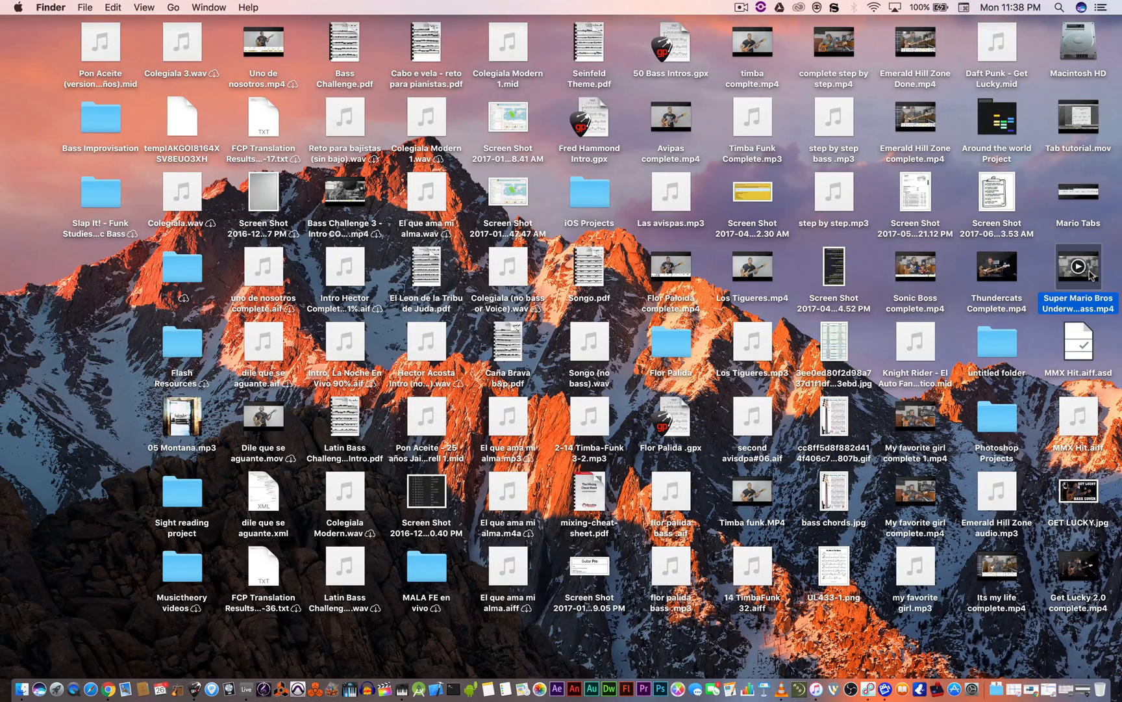
{"action": "left_click", "coordinate": [1092, 195]}
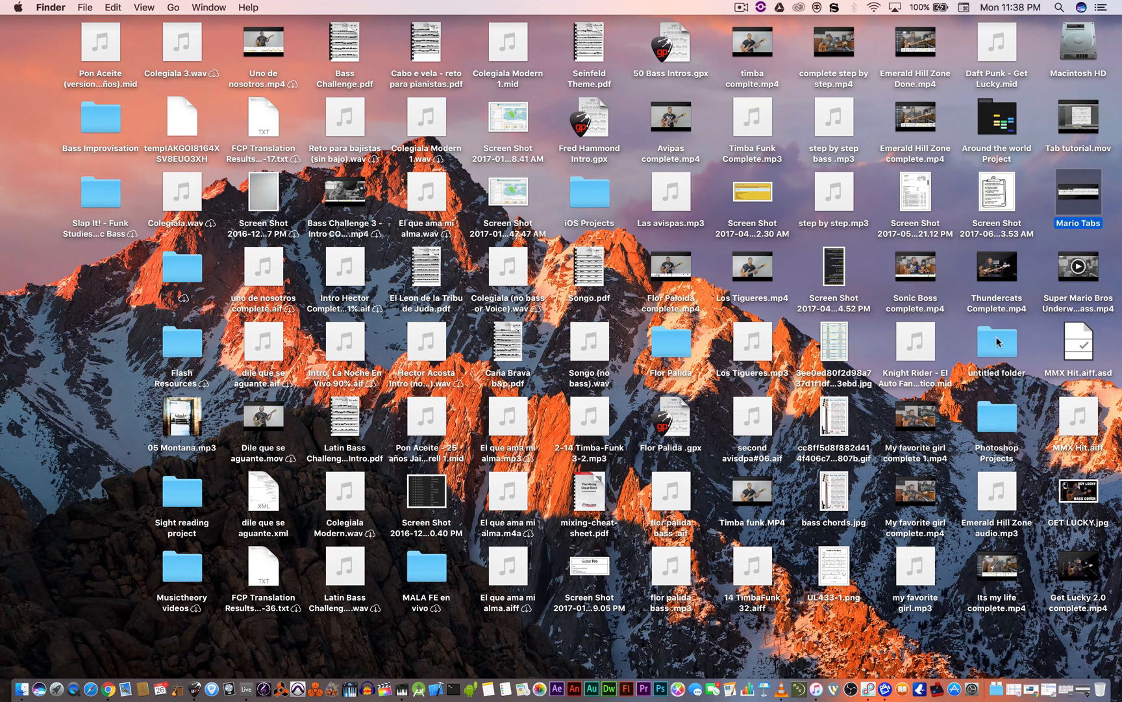
{"action": "left_click", "coordinate": [643, 690]}
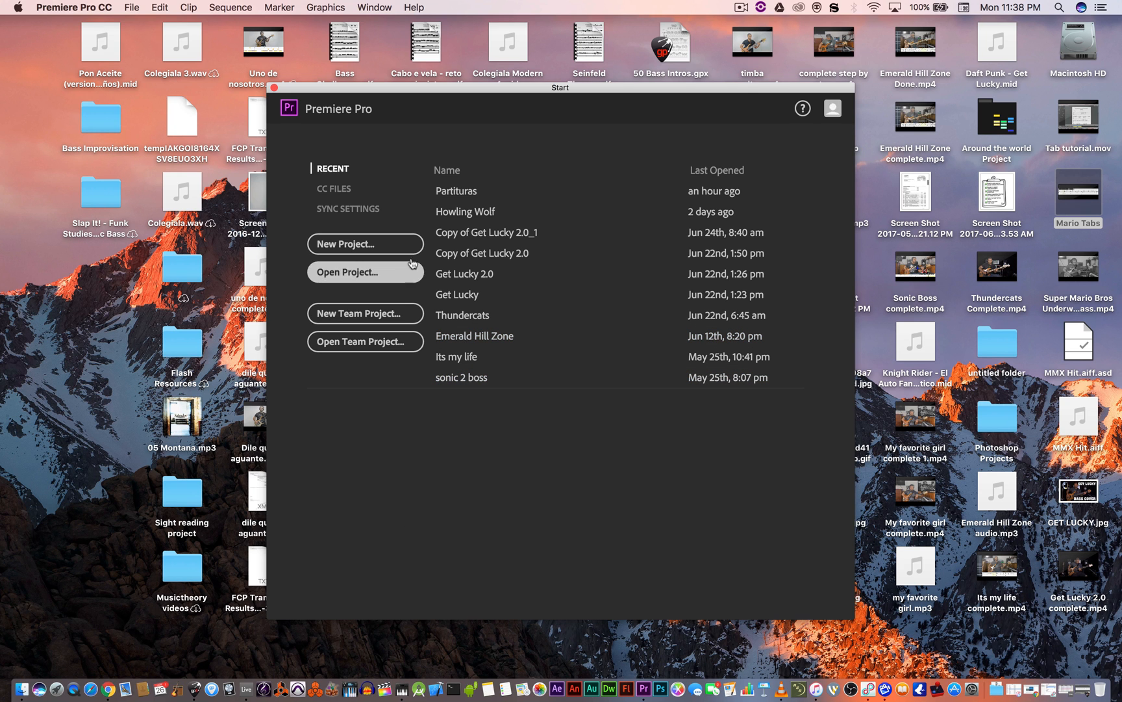
{"action": "left_click", "coordinate": [465, 191]}
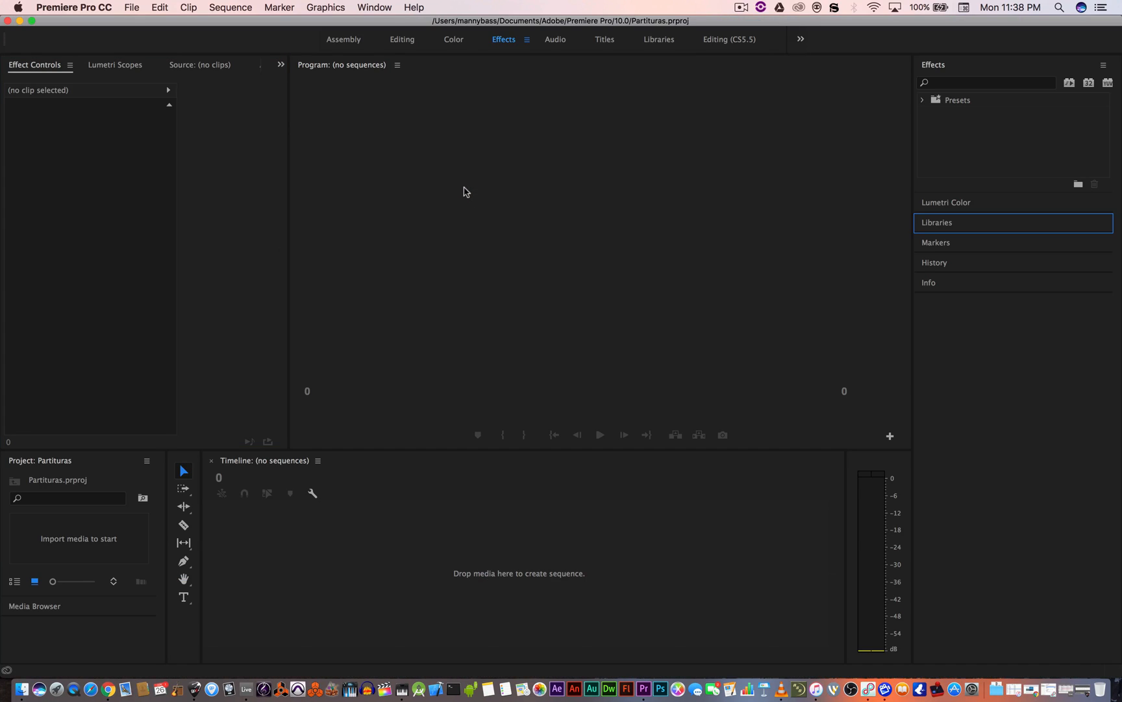
- Shift the project window to uncover the desktop files and create a sequence from the Super Mario Bros Underworld Slap Bass.mp4 video
{"action": "left_click_drag", "start_coordinate": [795, 26], "coordinate": [709, 26]}
{"action": "left_click", "coordinate": [1088, 263]}
{"action": "left_click_drag", "start_coordinate": [1091, 266], "coordinate": [179, 554]}
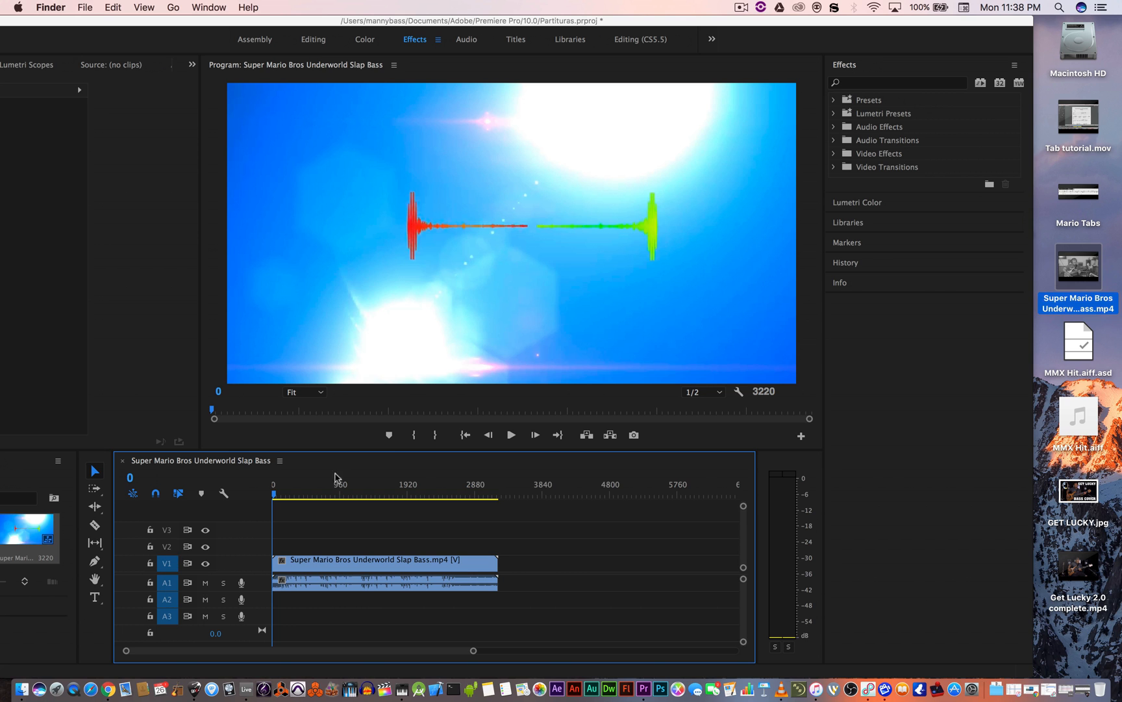
- Add the Mario Tabs recording from the desktop on track V2, above the performance video and after its intro
{"action": "left_click", "coordinate": [1093, 192]}
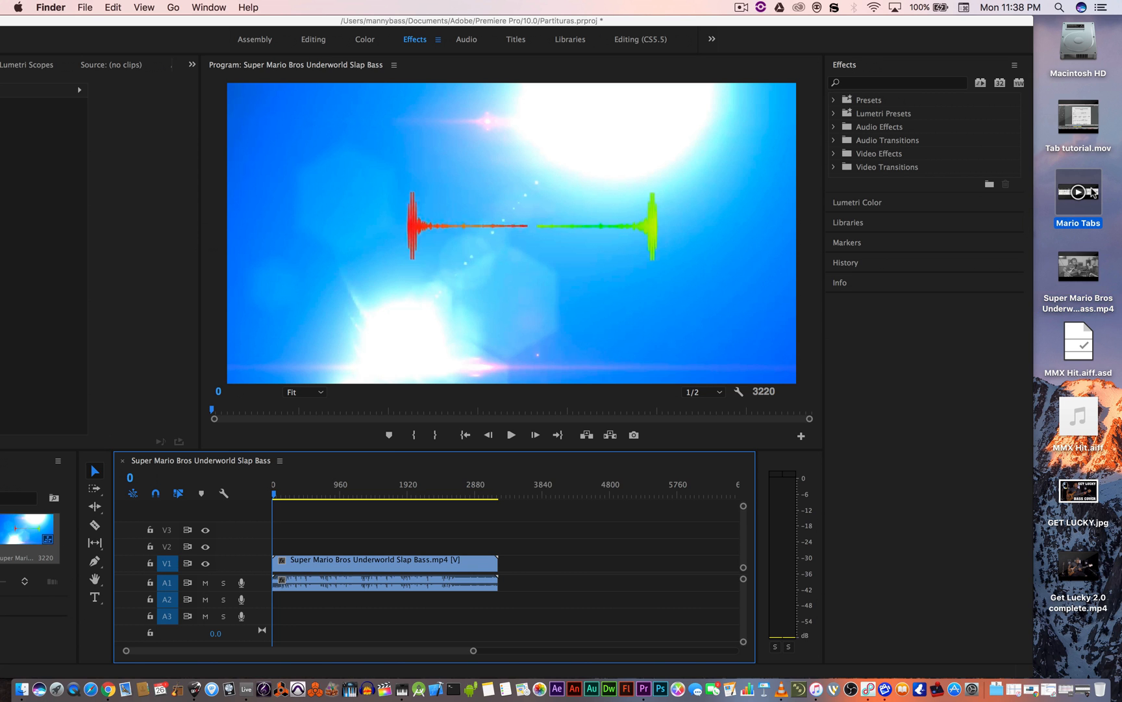
{"action": "left_click_drag", "start_coordinate": [1094, 193], "coordinate": [312, 549]}
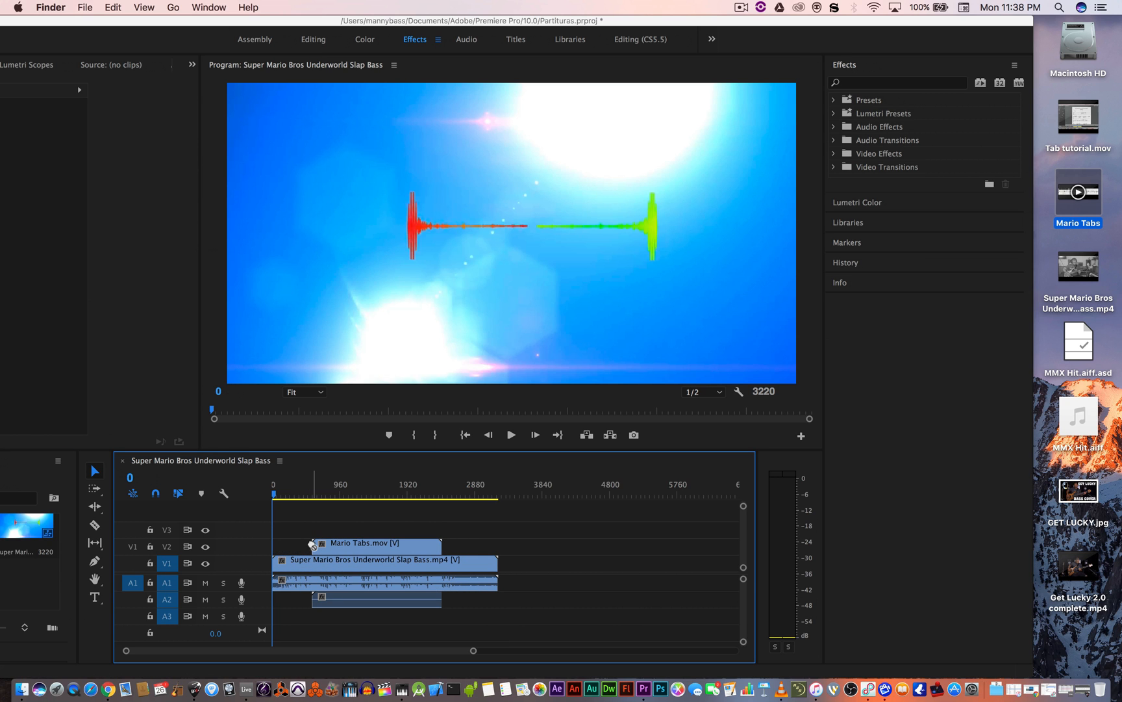
- Move the playhead to frame 1007 to preview the tab overlay on the video and shift the project window back into full view
{"action": "left_click", "coordinate": [306, 492]}
{"action": "left_click_drag", "start_coordinate": [306, 492], "coordinate": [300, 492]}
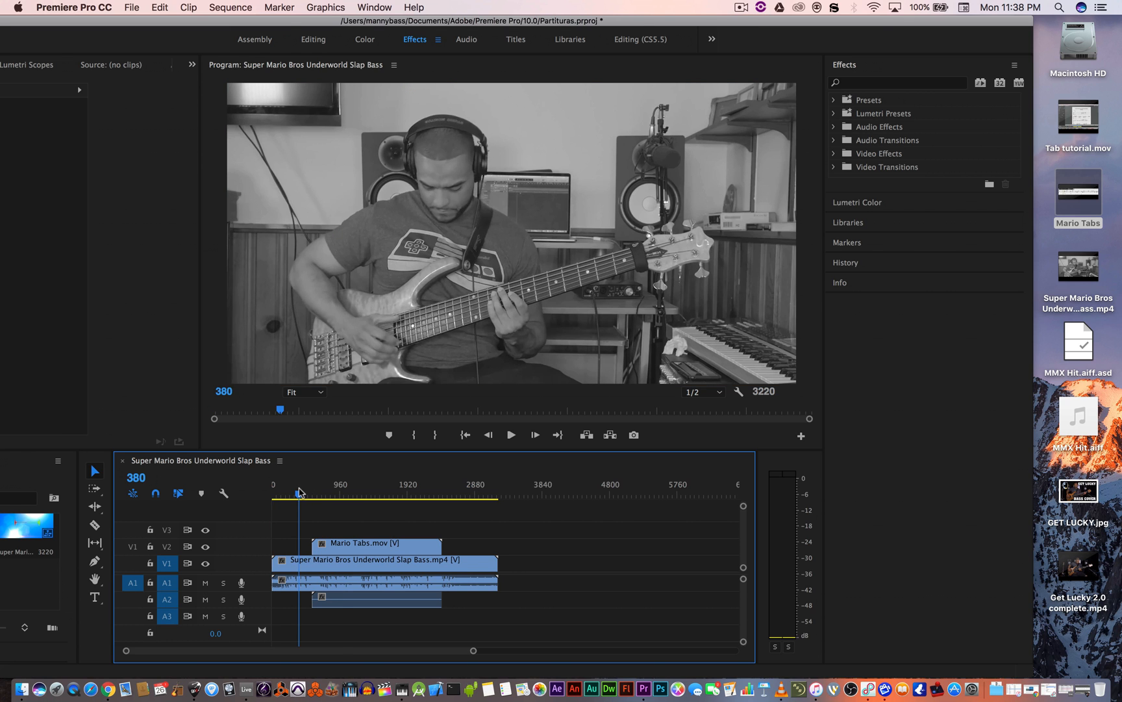
{"action": "left_click", "coordinate": [343, 495]}
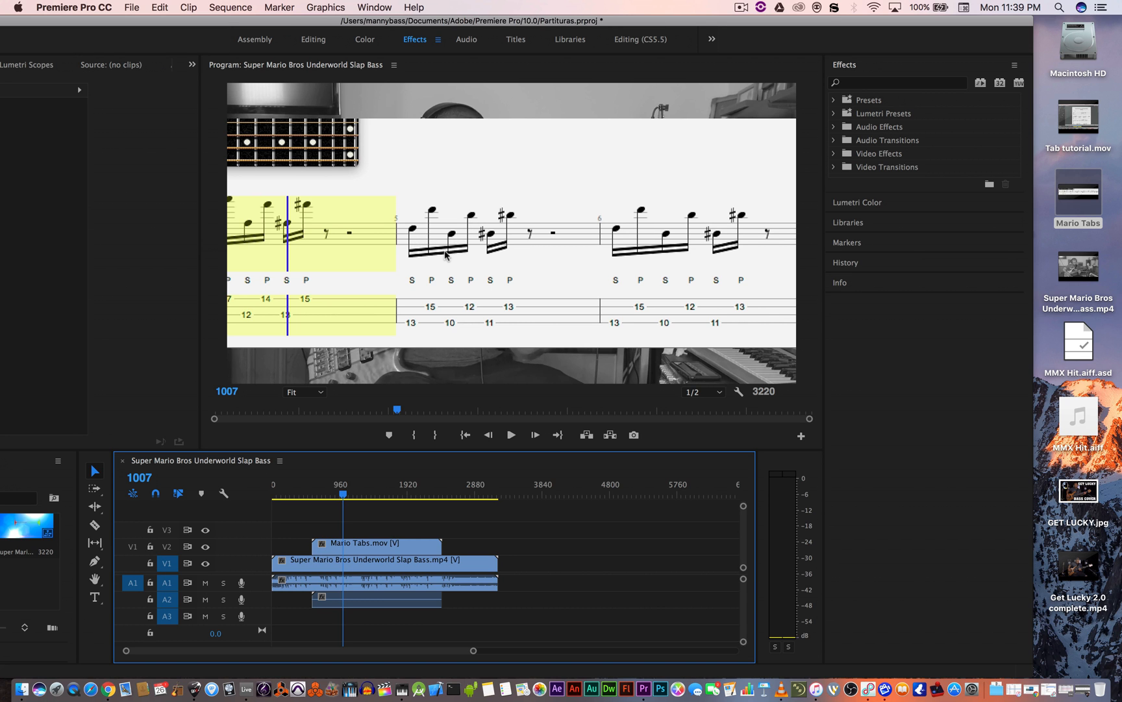
{"action": "left_click_drag", "start_coordinate": [270, 20], "coordinate": [356, 16]}
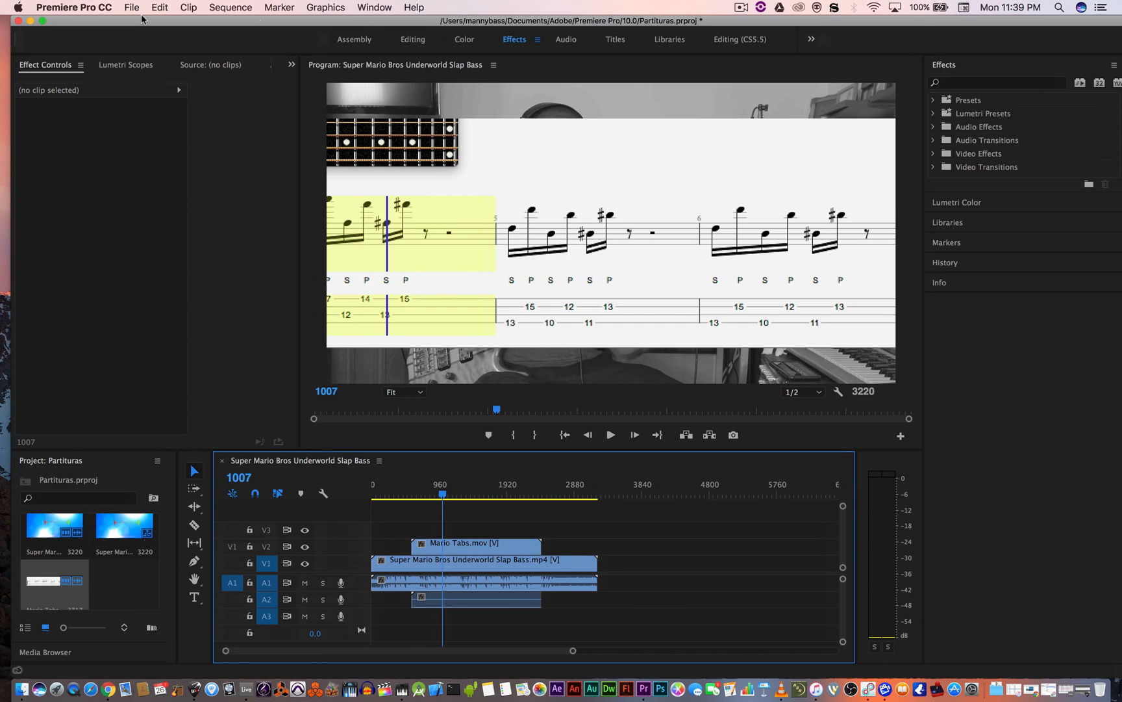
- Scale the Mario Tabs overlay to 40 and move it to the bottom of the video frame, at position 629.5, 574.8
{"action": "left_click", "coordinate": [44, 22]}
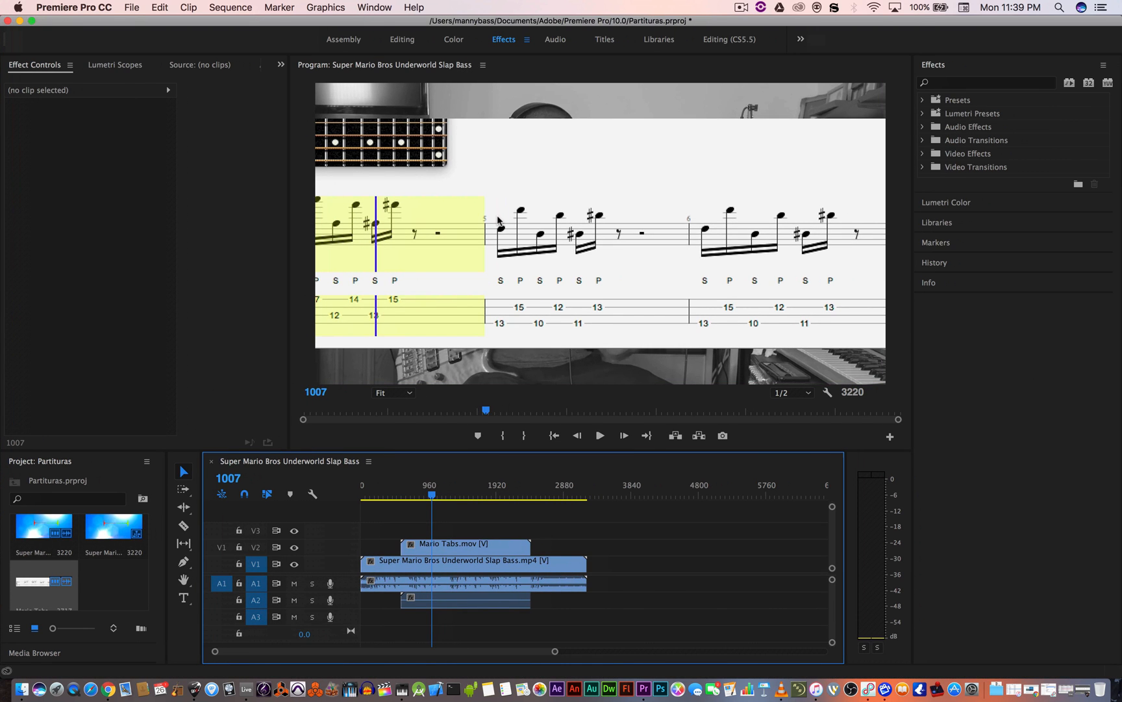
{"action": "left_click", "coordinate": [499, 221]}
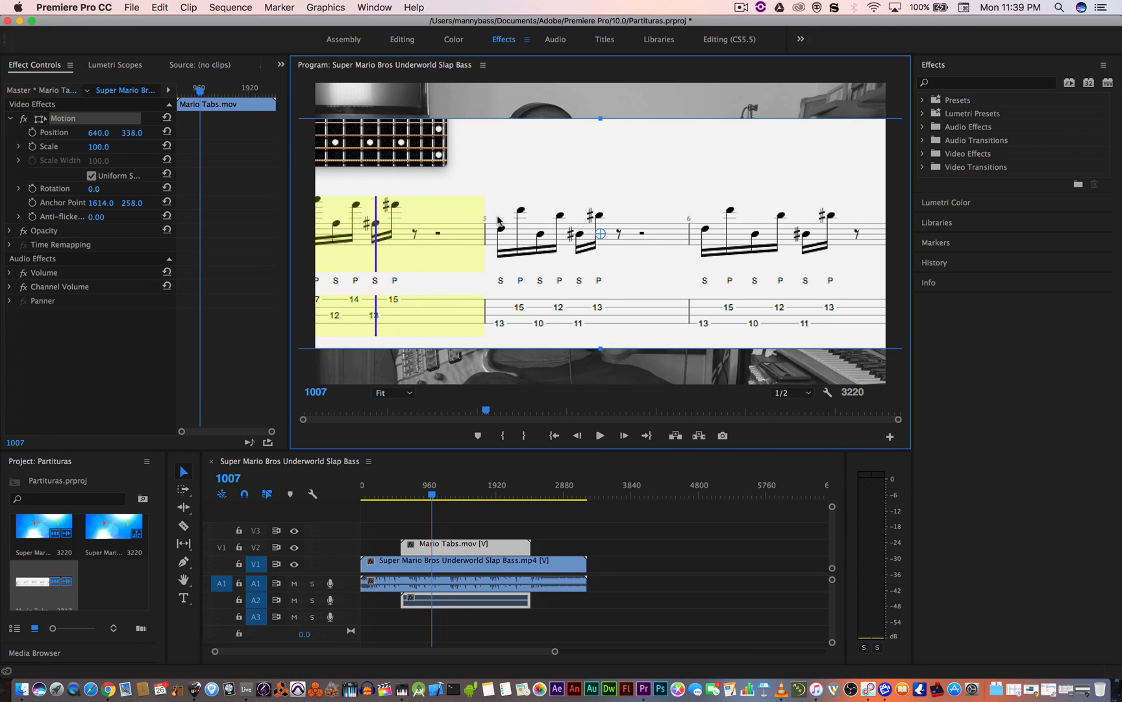
{"action": "left_click", "coordinate": [100, 150]}
{"action": "left_click_drag", "start_coordinate": [98, 146], "coordinate": [59, 146]}
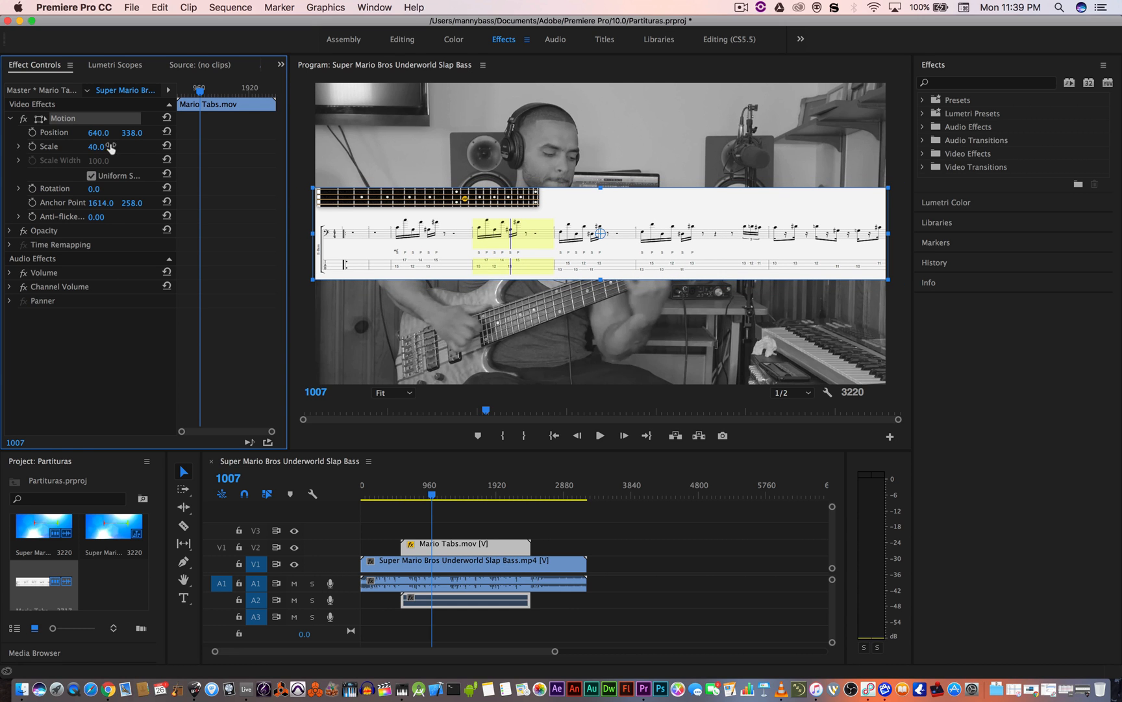
{"action": "left_click", "coordinate": [625, 237]}
{"action": "left_click_drag", "start_coordinate": [625, 237], "coordinate": [620, 340]}
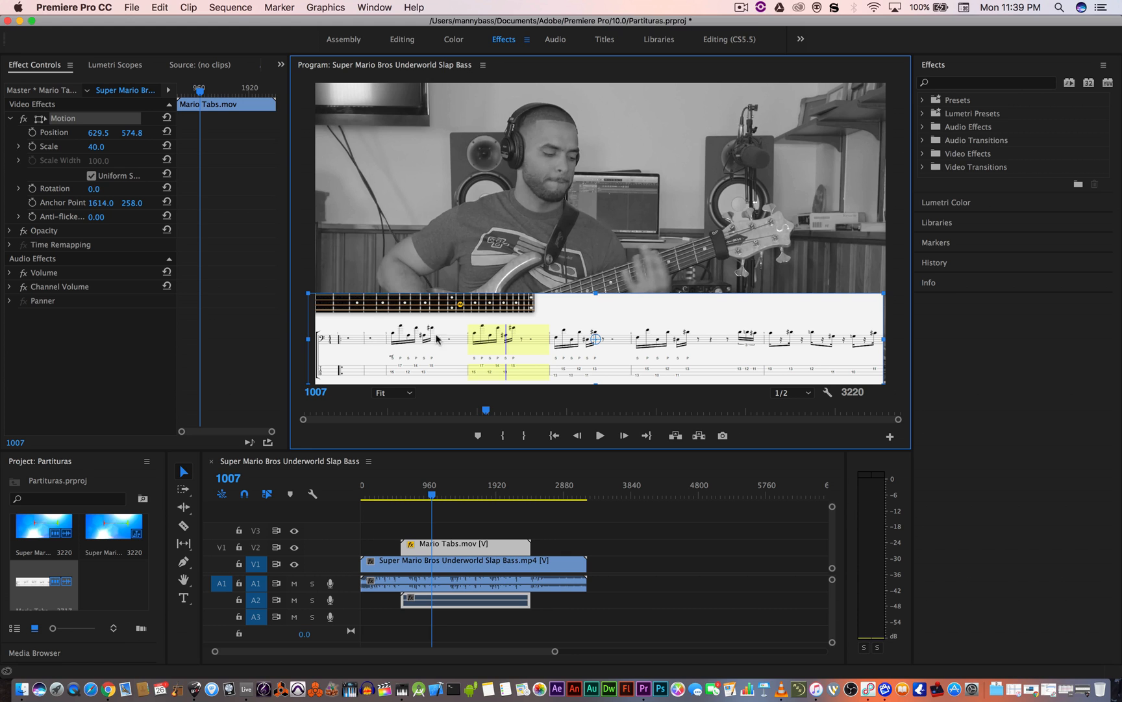
- Apply the Crop effect to the Mario Tabs clip and crop its top by 66% to isolate the tablature
{"action": "left_click", "coordinate": [963, 83]}
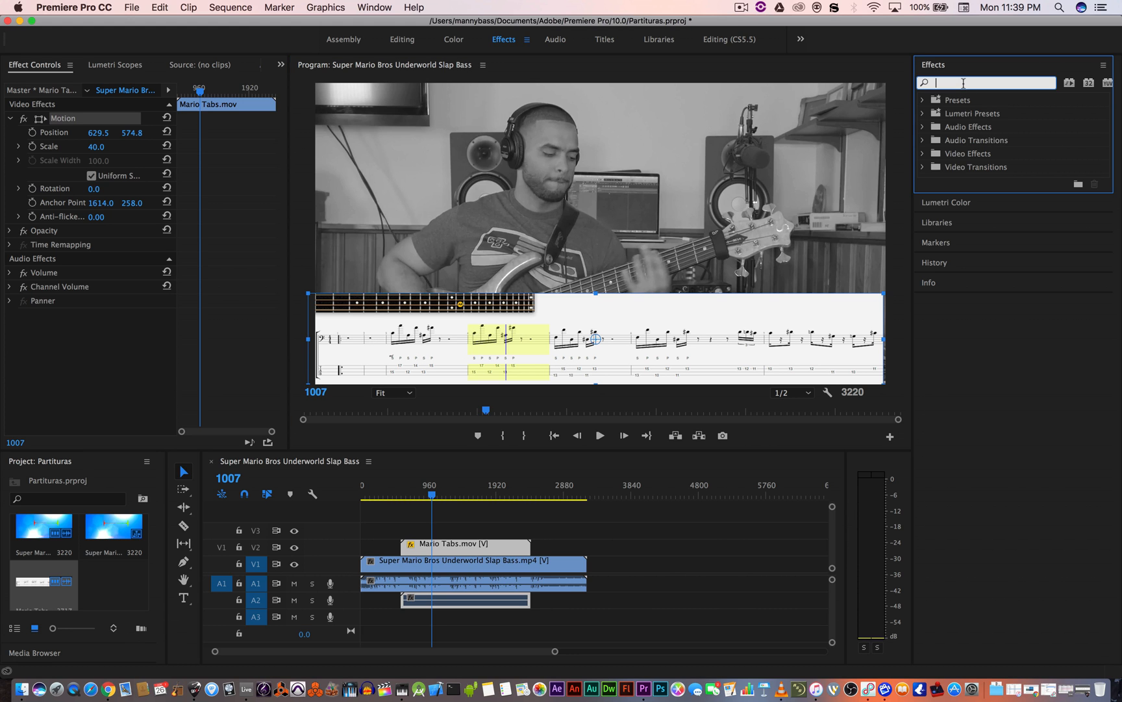
{"action": "type", "text": "crop"}
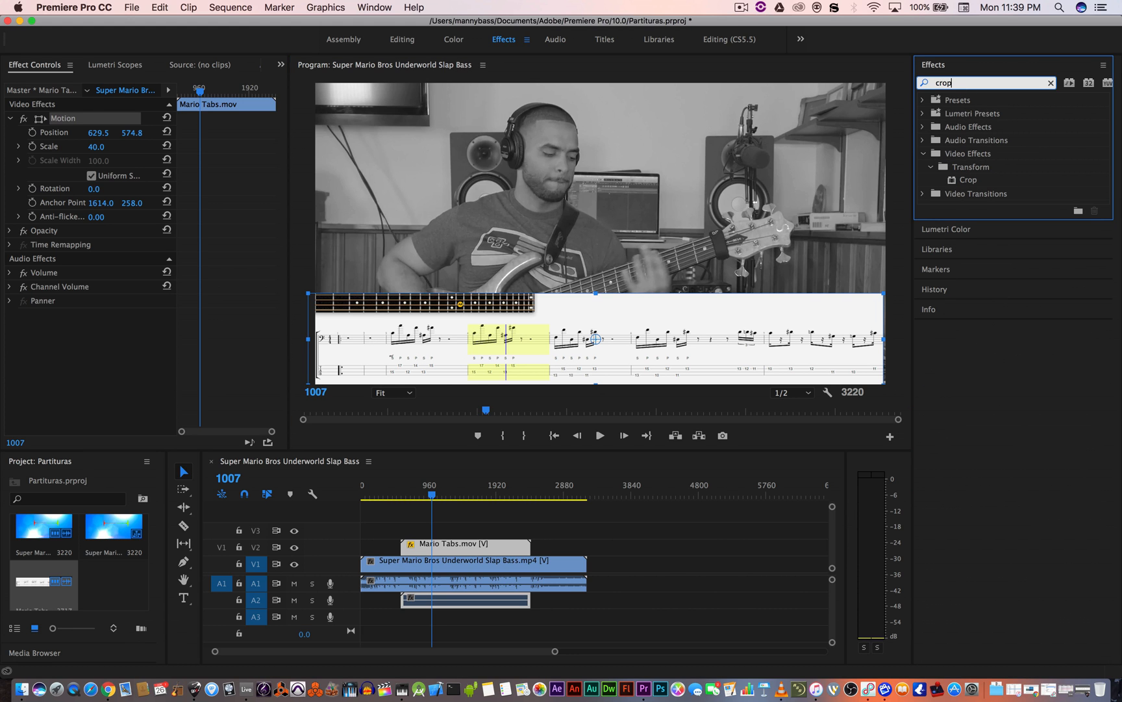
{"action": "double_click", "coordinate": [959, 182]}
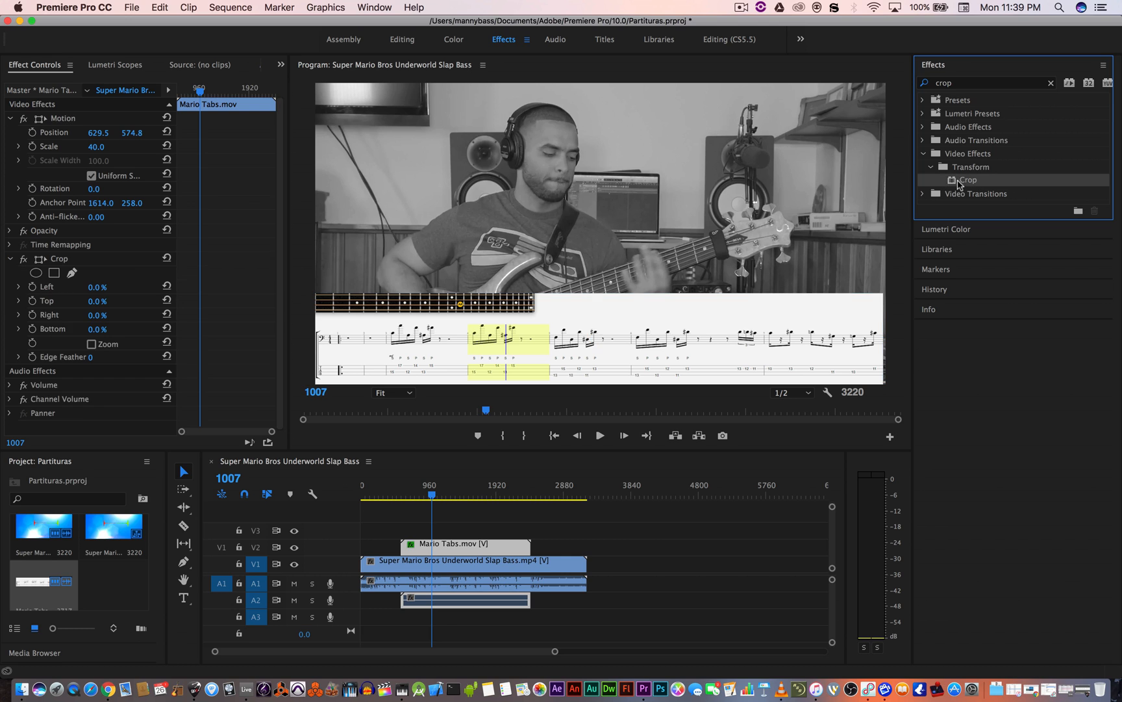
{"action": "left_click", "coordinate": [97, 302]}
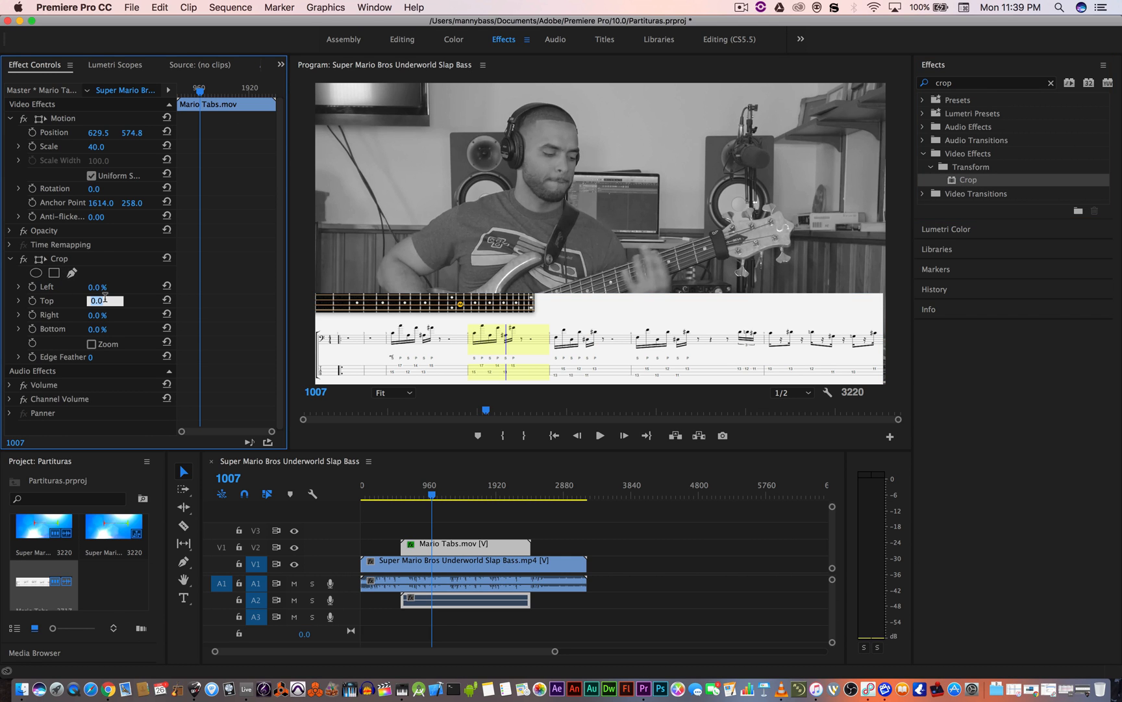
{"action": "type", "text": "70"}
{"action": "key", "text": "Return"}
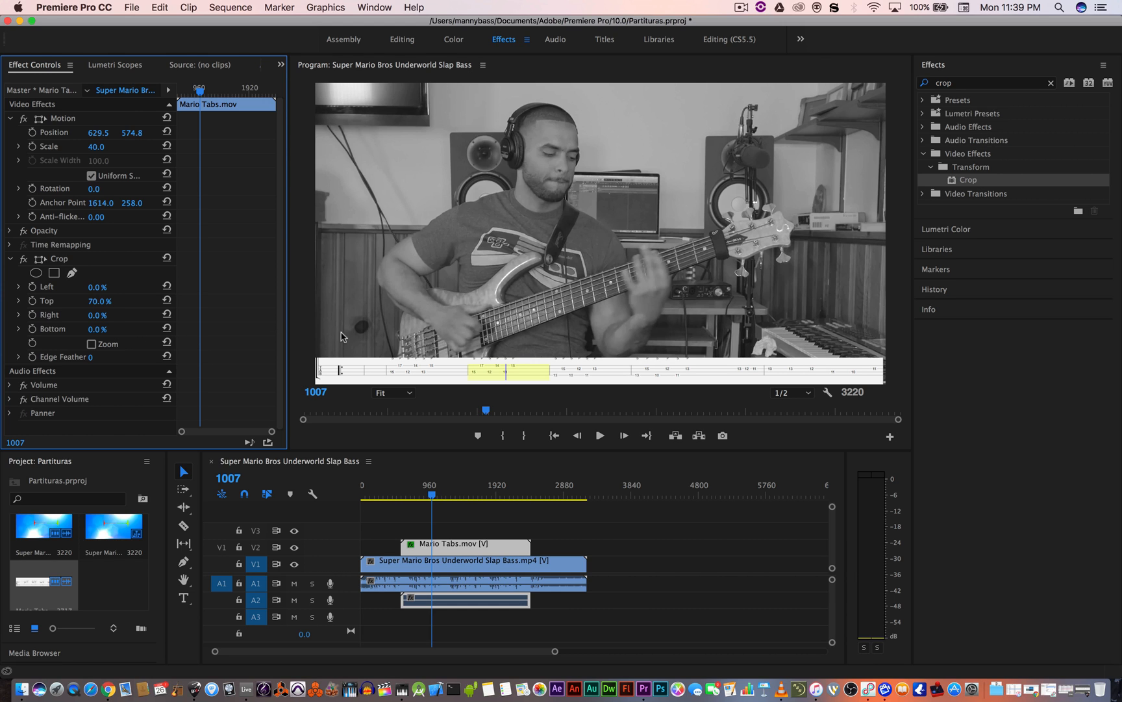
{"action": "left_click", "coordinate": [104, 300]}
{"action": "key", "text": "Return"}
{"action": "left_click_drag", "start_coordinate": [100, 301], "coordinate": [151, 298]}
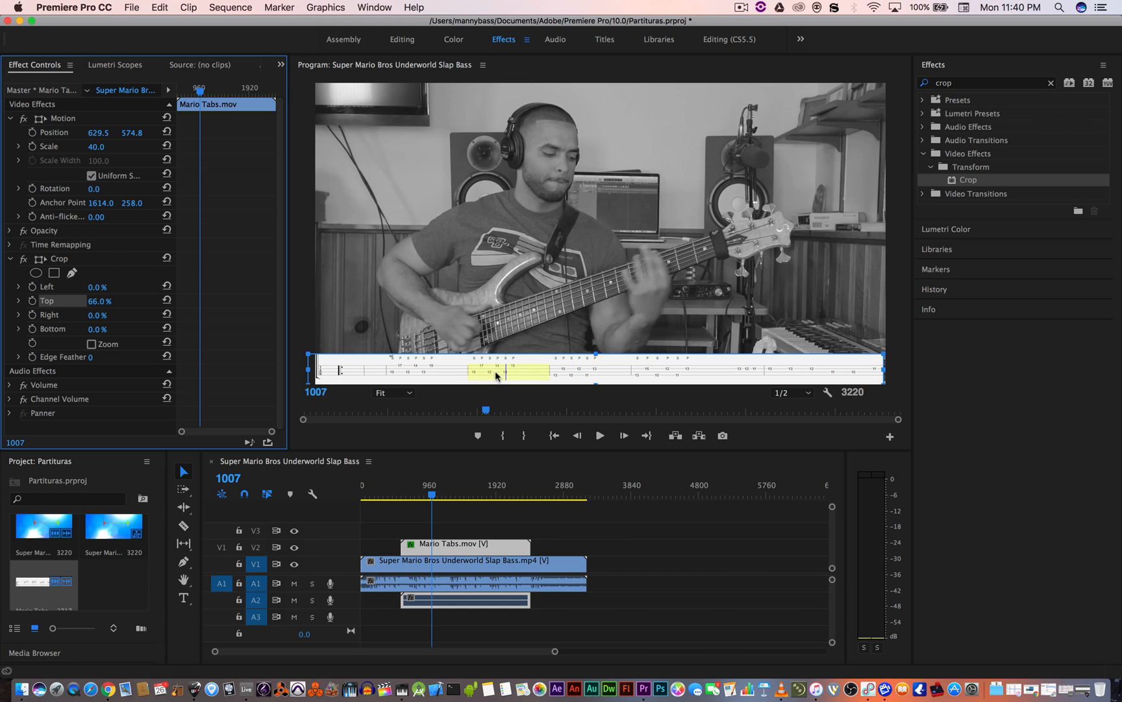
- Turn off uniform scaling for the tabs, set scale height 64 and scale width 40, and set the vertical position to 536.8
{"action": "left_click", "coordinate": [19, 147]}
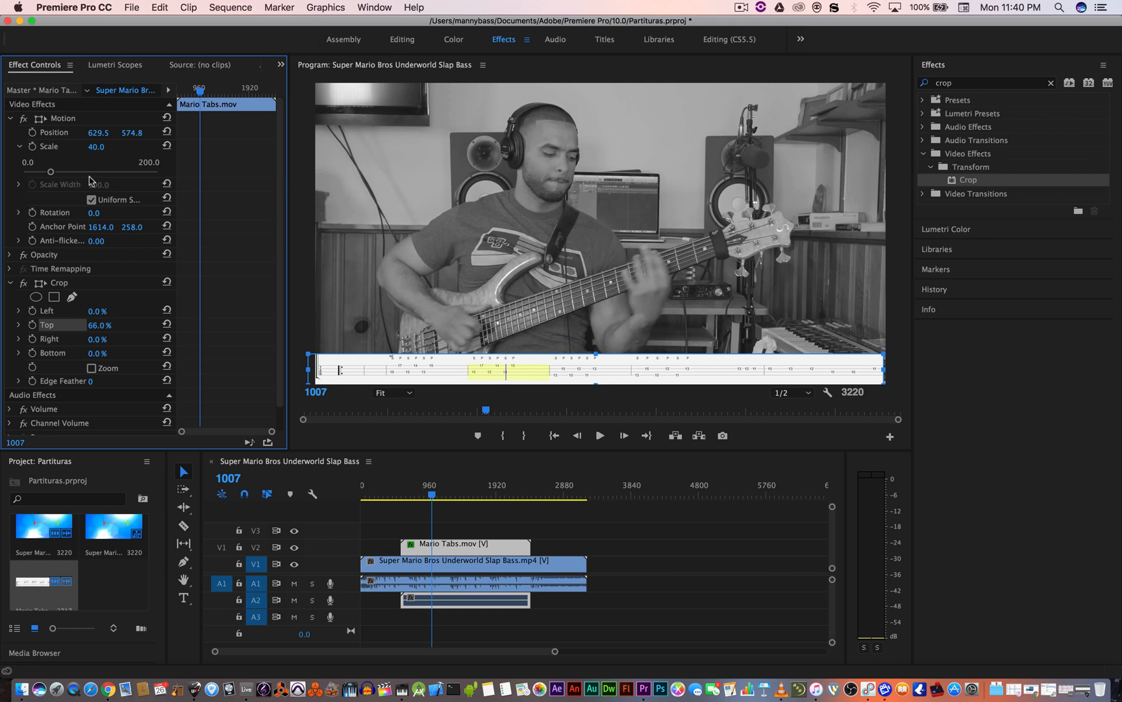
{"action": "left_click", "coordinate": [91, 199]}
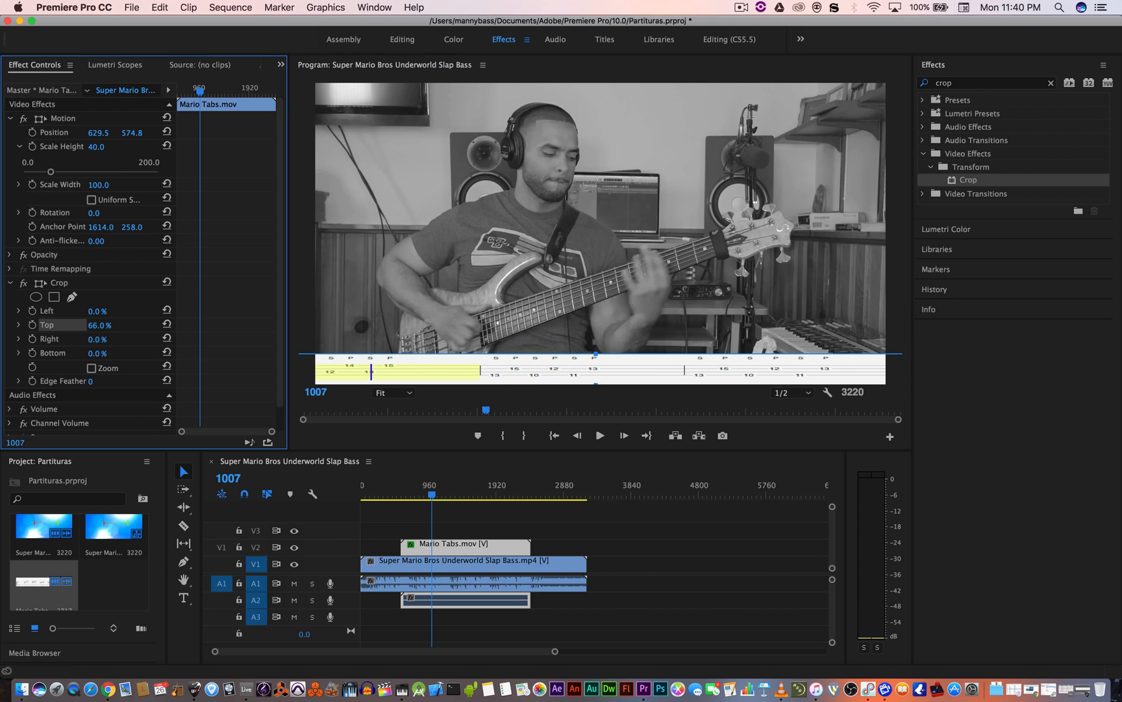
{"action": "left_click_drag", "start_coordinate": [96, 146], "coordinate": [112, 146]}
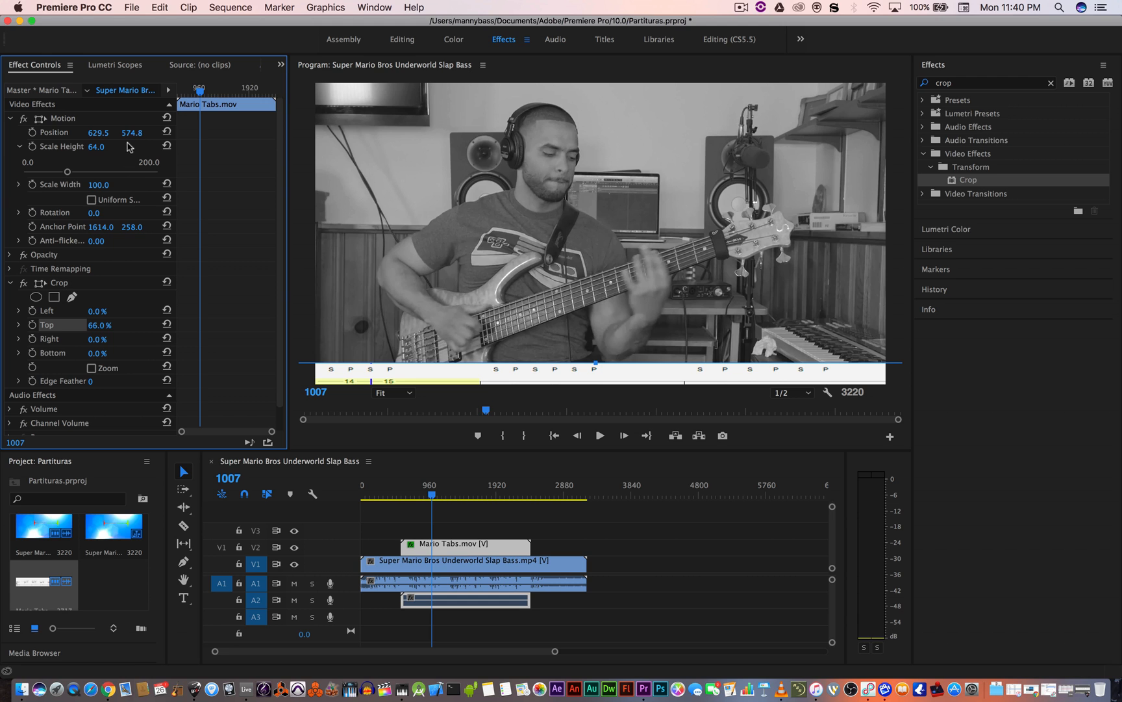
{"action": "left_click_drag", "start_coordinate": [131, 133], "coordinate": [107, 133]}
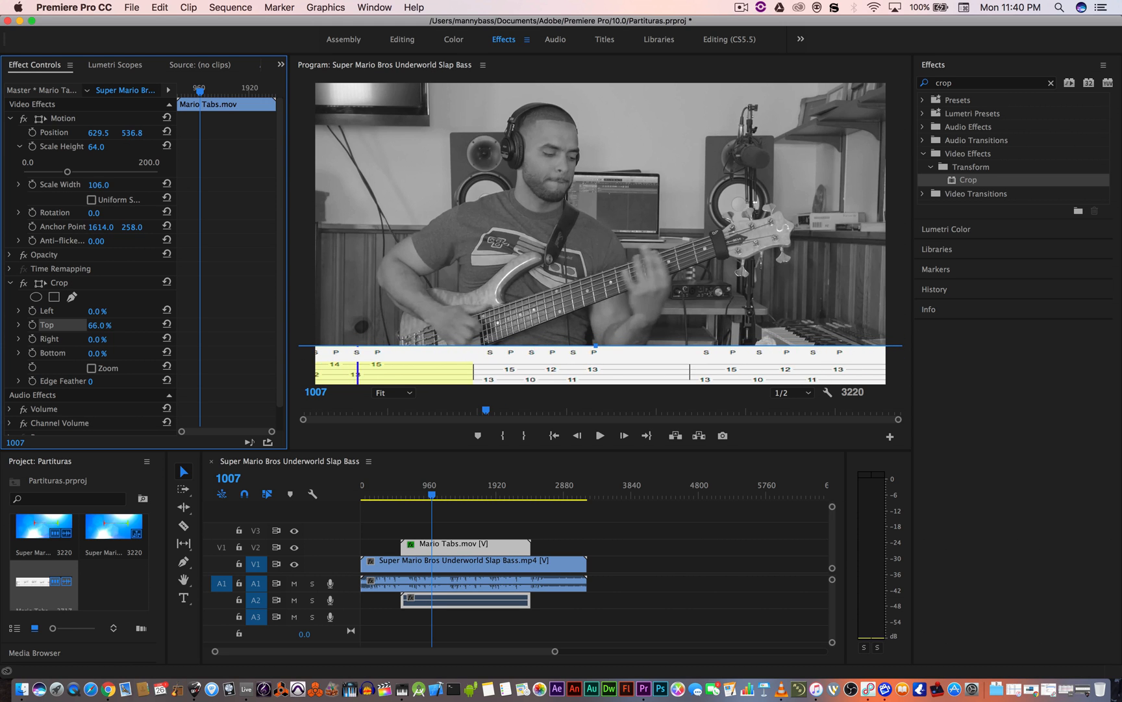
{"action": "left_click_drag", "start_coordinate": [97, 184], "coordinate": [59, 184]}
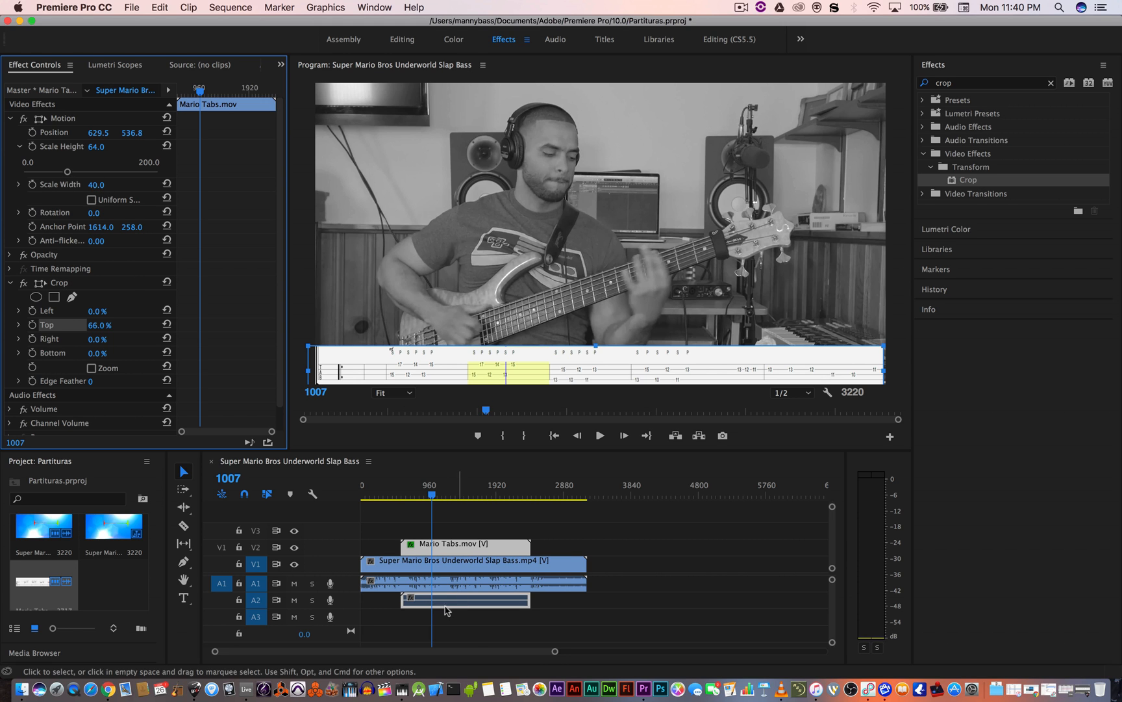
- Play the end of the intro and place the playhead at frame 137, where the bass performance footage begins
{"action": "left_click_drag", "start_coordinate": [555, 651], "coordinate": [458, 646]}
{"action": "left_click_drag", "start_coordinate": [336, 652], "coordinate": [312, 656]}
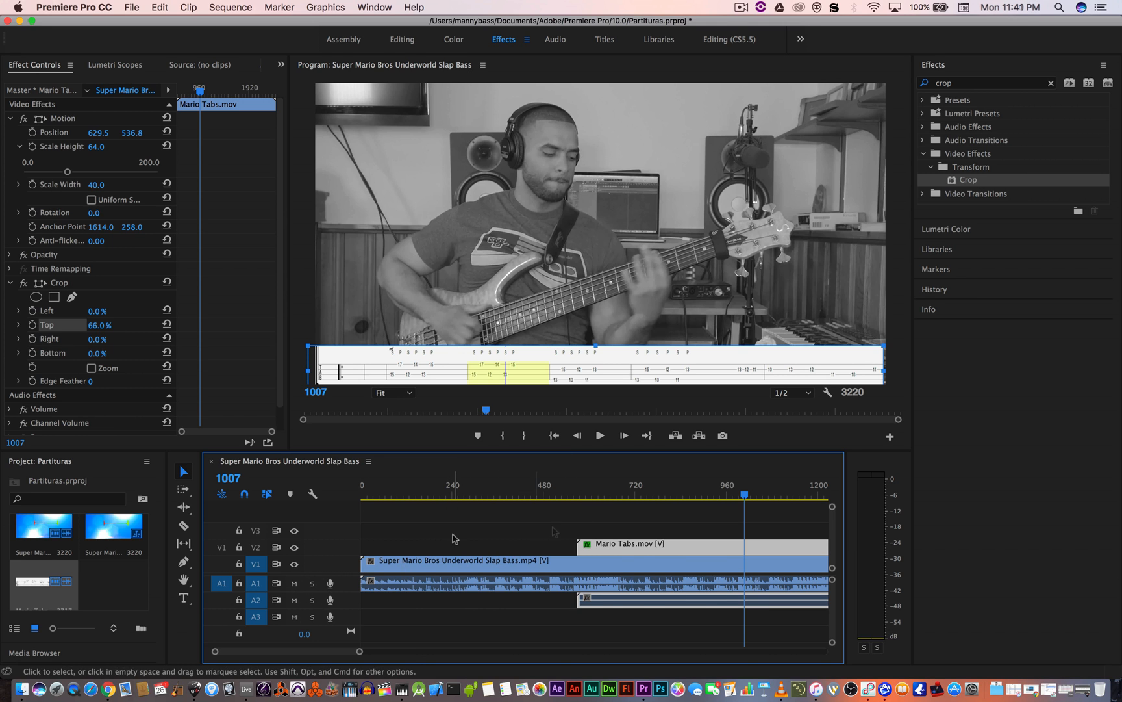
{"action": "left_click", "coordinate": [390, 489]}
{"action": "left_click_drag", "start_coordinate": [359, 652], "coordinate": [317, 652]}
{"action": "scroll", "coordinate": [312, 652], "scroll_direction": "up", "scroll_amount": 5}
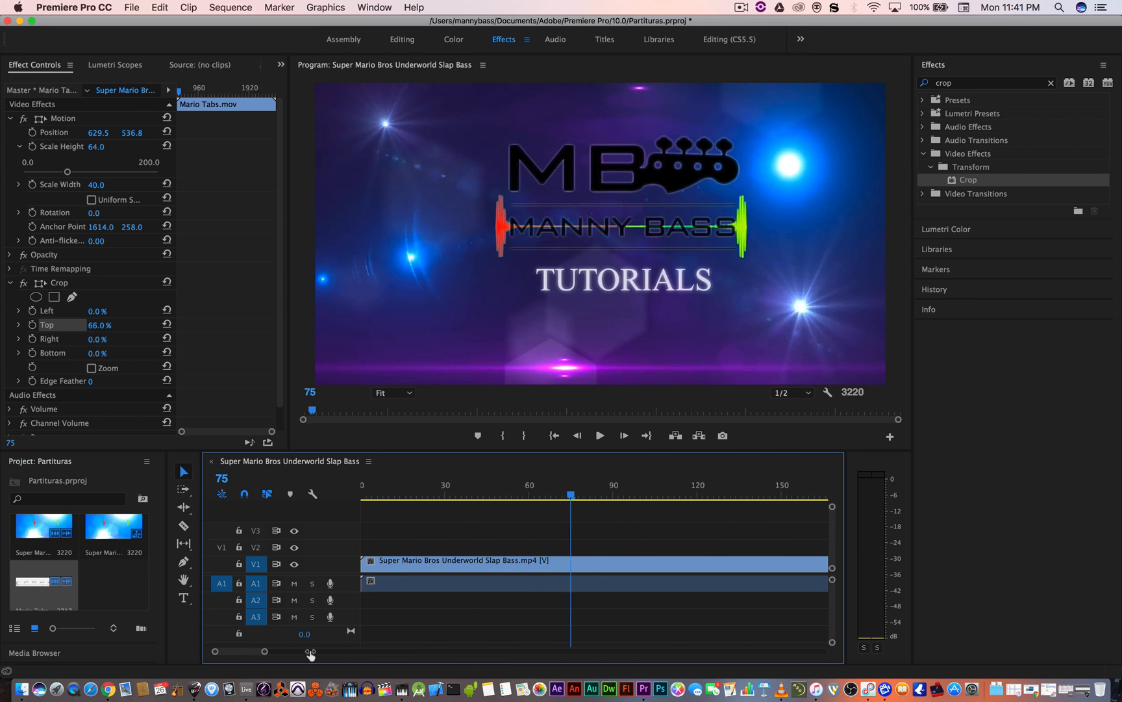
{"action": "key", "text": "space"}
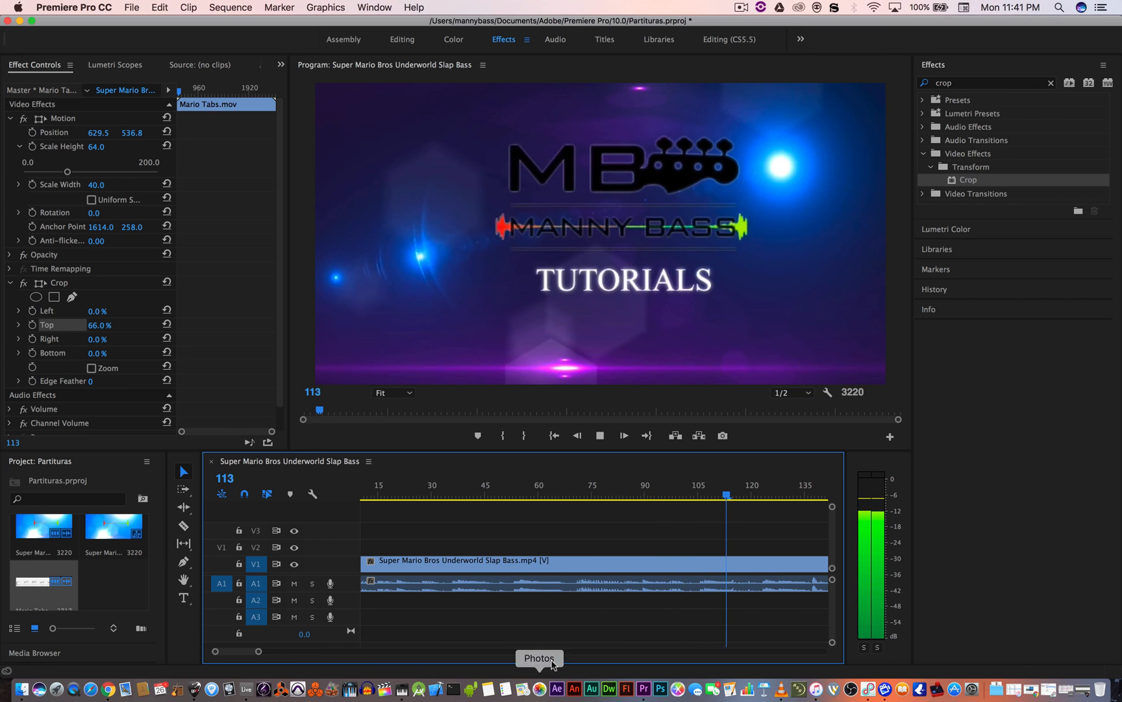
{"action": "key", "text": "space"}
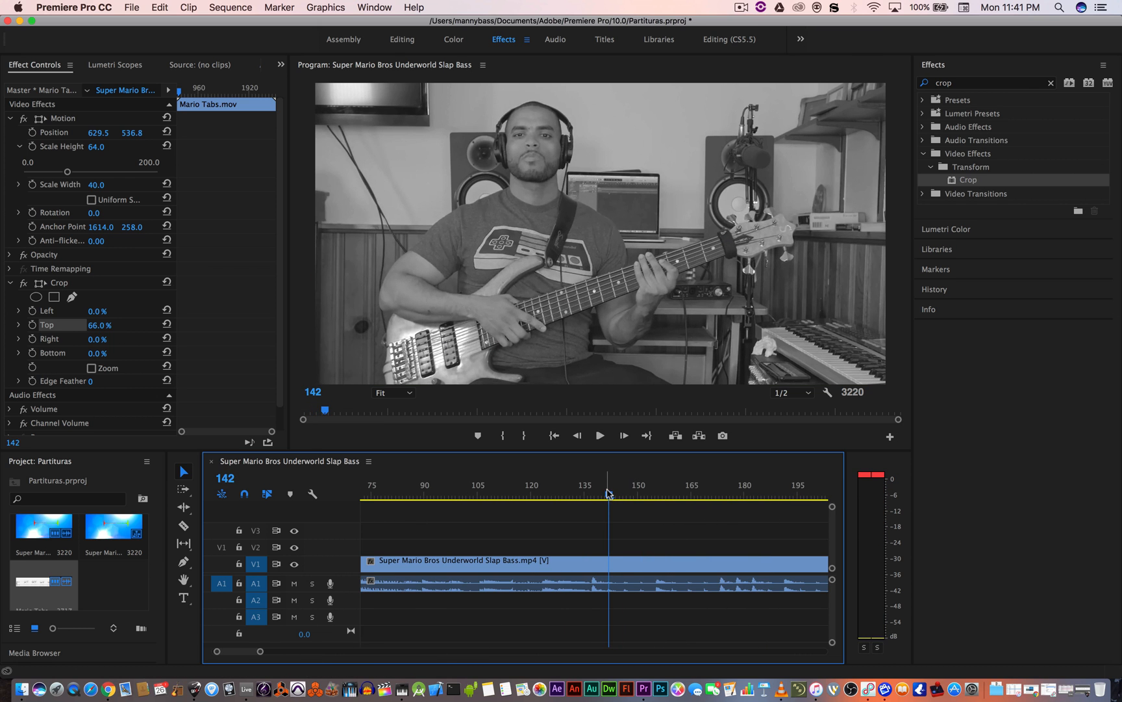
{"action": "left_click_drag", "start_coordinate": [609, 494], "coordinate": [591, 493]}
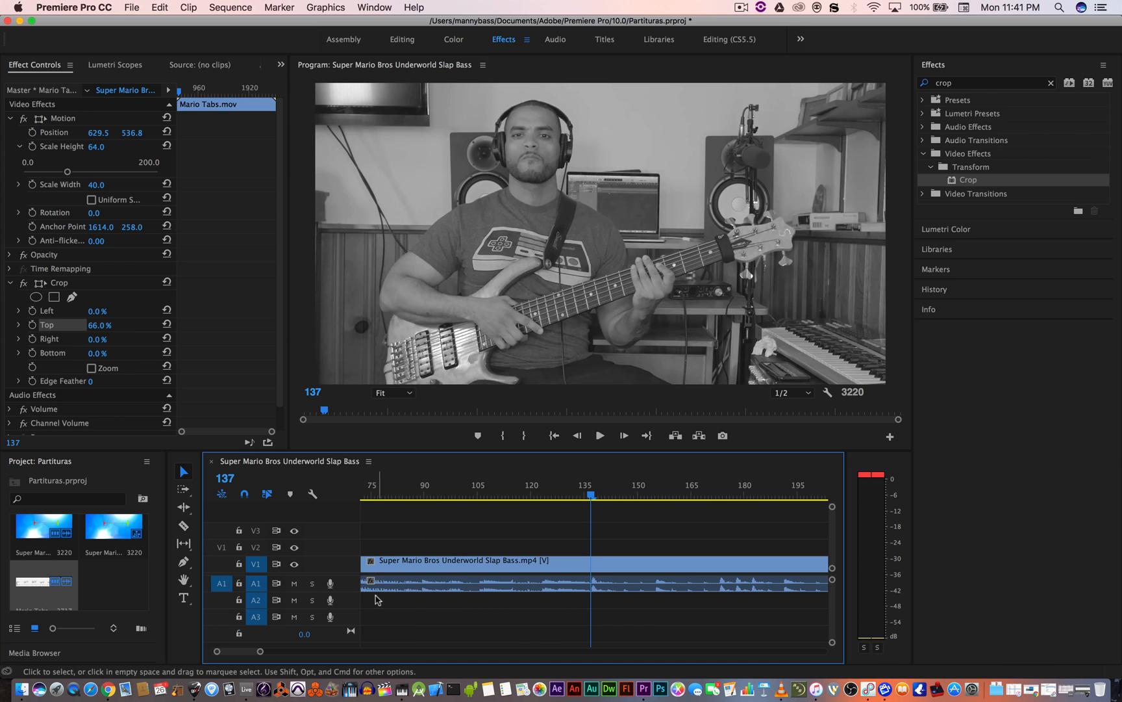
- Split the Super Mario Bros Underworld Slap Bass clip at frame 137, separating the intro from the performance
{"action": "left_click_drag", "start_coordinate": [260, 651], "coordinate": [234, 651]}
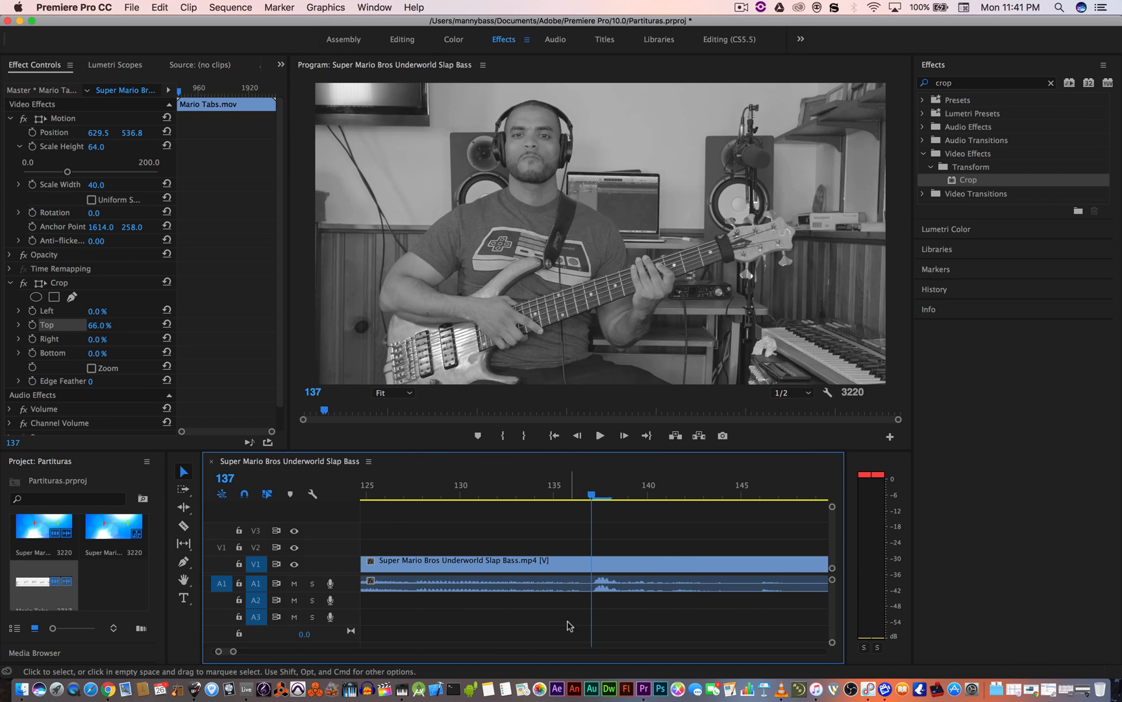
{"action": "key", "text": "c"}
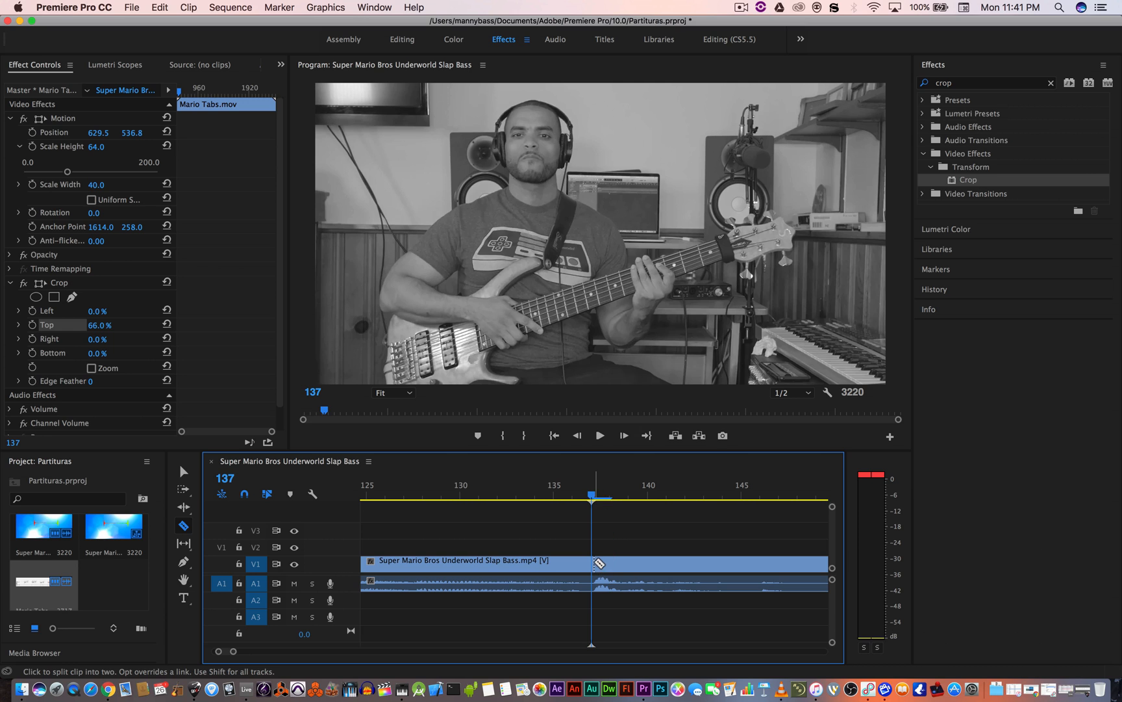
{"action": "left_click", "coordinate": [595, 562]}
{"action": "left_click_drag", "start_coordinate": [236, 654], "coordinate": [272, 651]}
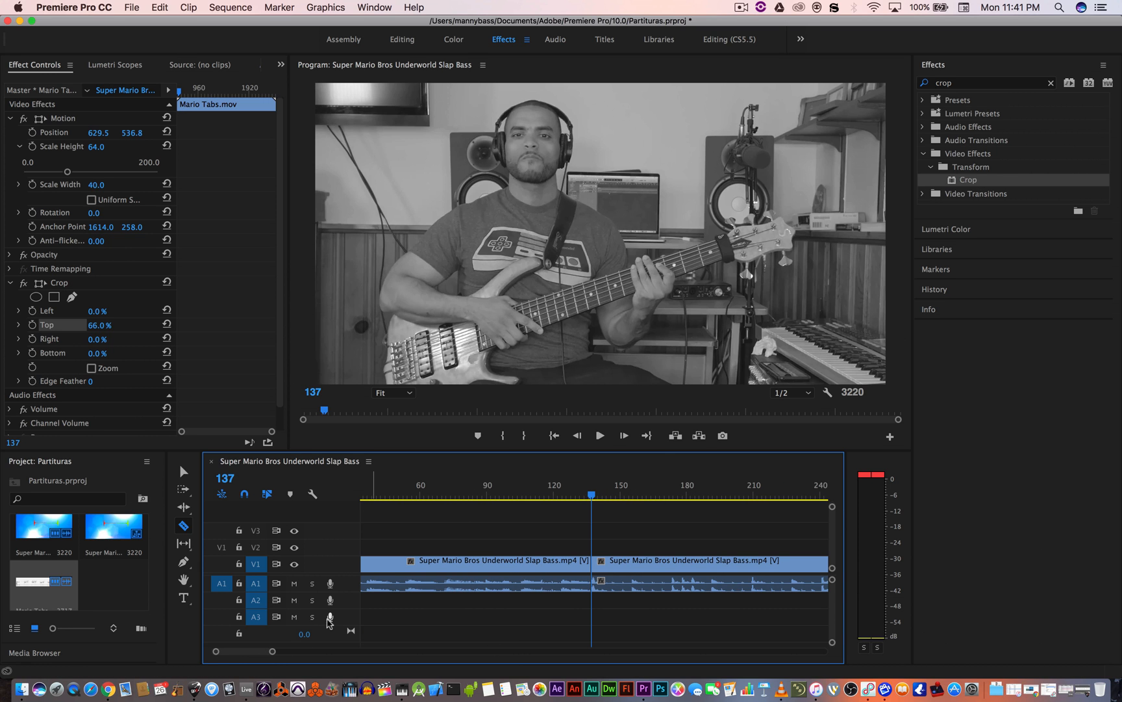
- Shift the Mario Tabs clip earlier on its track so it starts just before the cut at frame 137
{"action": "key", "text": "v"}
{"action": "left_click_drag", "start_coordinate": [272, 652], "coordinate": [343, 653]}
{"action": "left_click_drag", "start_coordinate": [678, 549], "coordinate": [474, 549]}
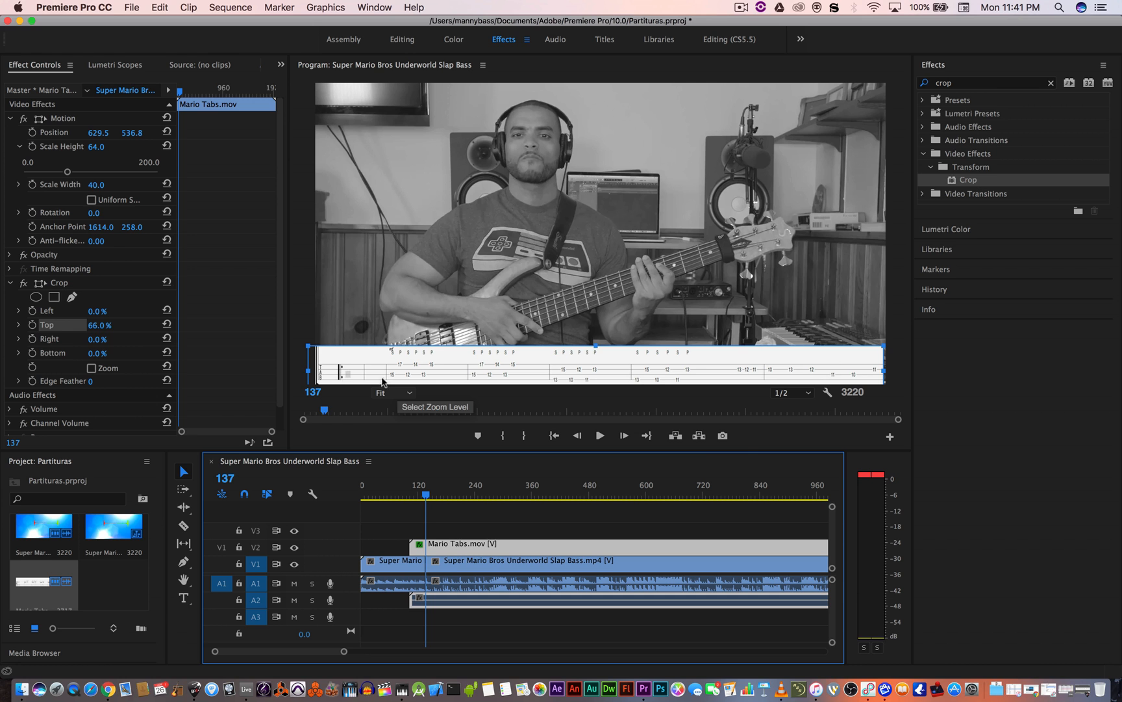
- Play the sequence and step through single frames to frame 309, where the tab playback highlight first appears
{"action": "left_click", "coordinate": [606, 441]}
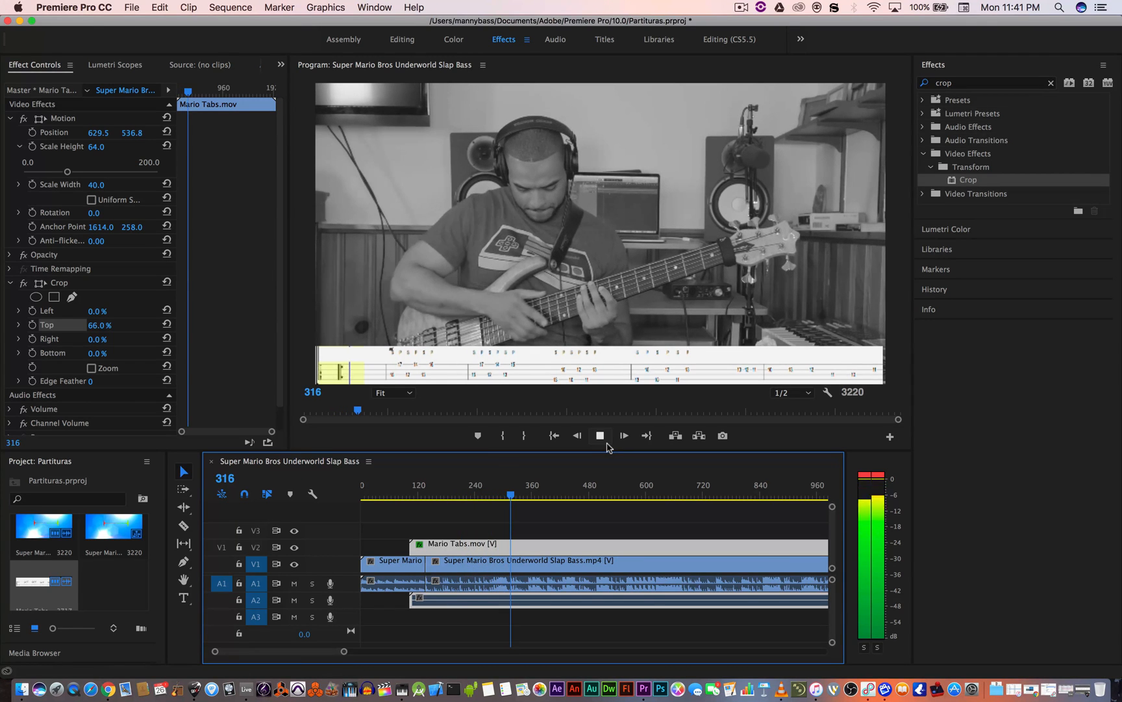
{"action": "left_click", "coordinate": [606, 442]}
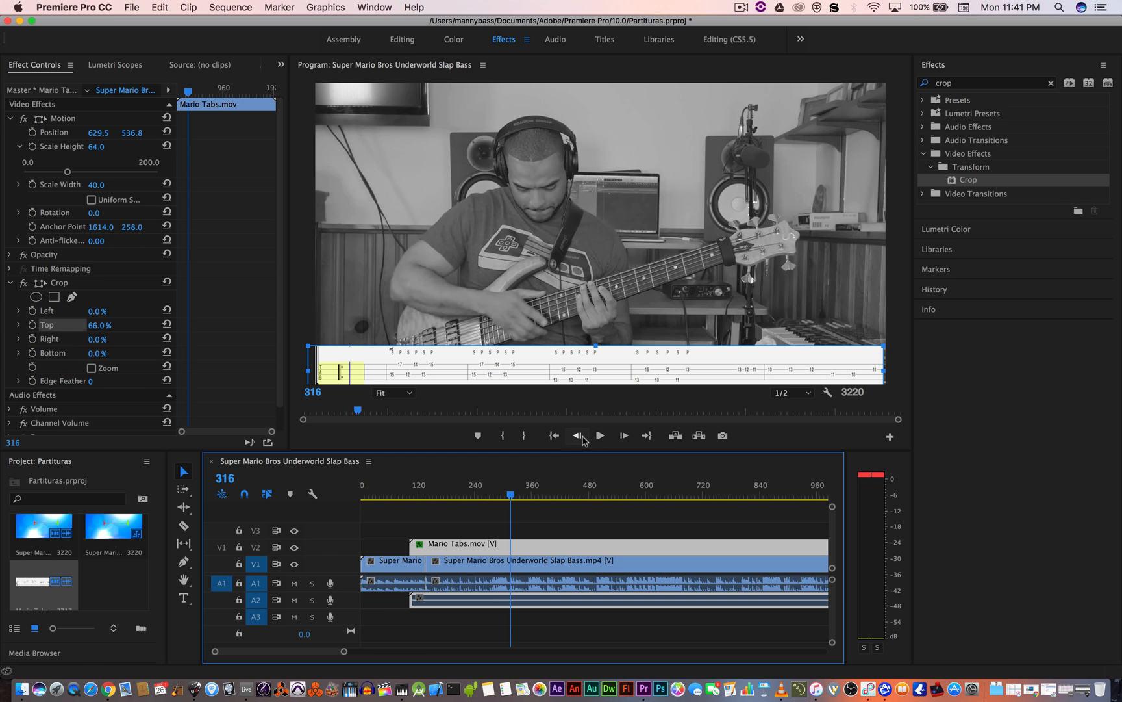
{"action": "left_click", "coordinate": [578, 436]}
{"action": "left_click", "coordinate": [578, 435]}
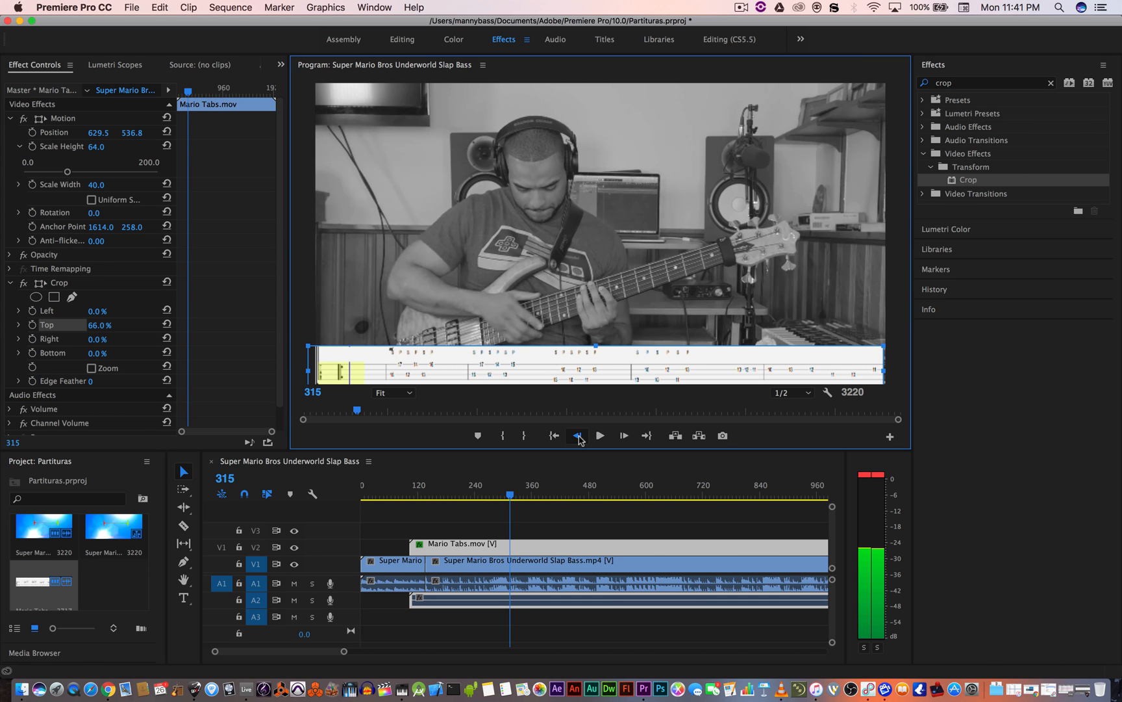
{"action": "left_click", "coordinate": [577, 436]}
{"action": "left_click", "coordinate": [577, 436]}
{"action": "left_click", "coordinate": [577, 436]}
{"action": "left_click", "coordinate": [577, 436]}
{"action": "left_click", "coordinate": [577, 435]}
{"action": "left_click", "coordinate": [578, 436]}
{"action": "left_click", "coordinate": [577, 436]}
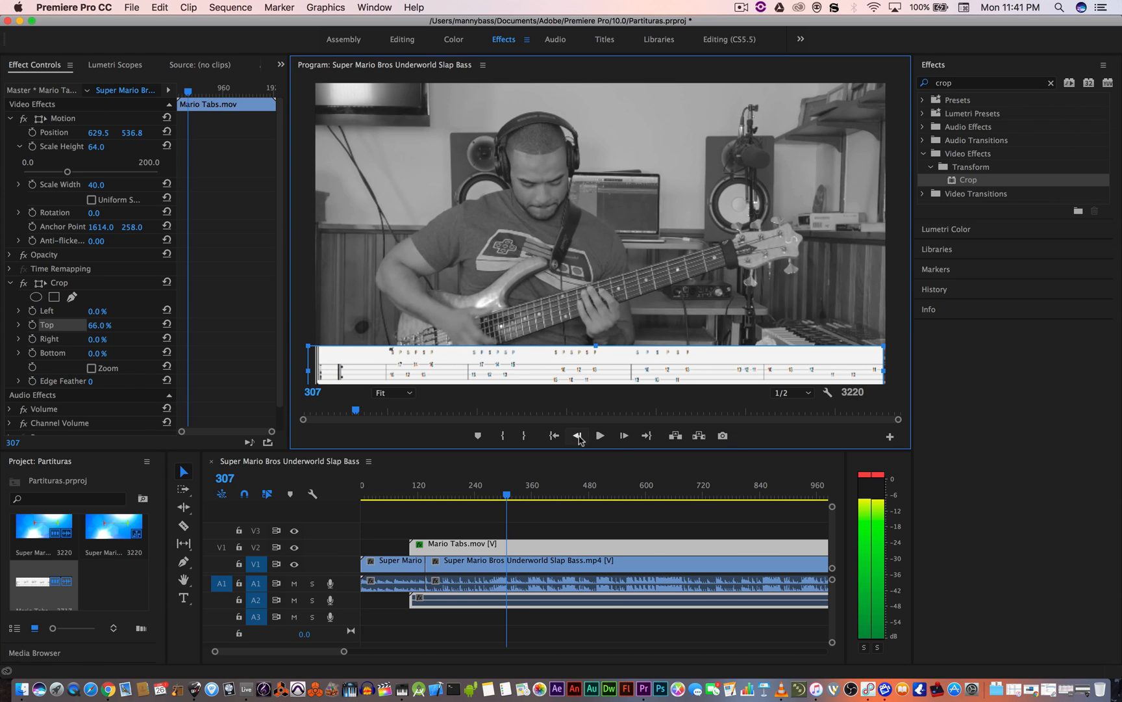
{"action": "left_click", "coordinate": [623, 436]}
{"action": "left_click", "coordinate": [623, 436]}
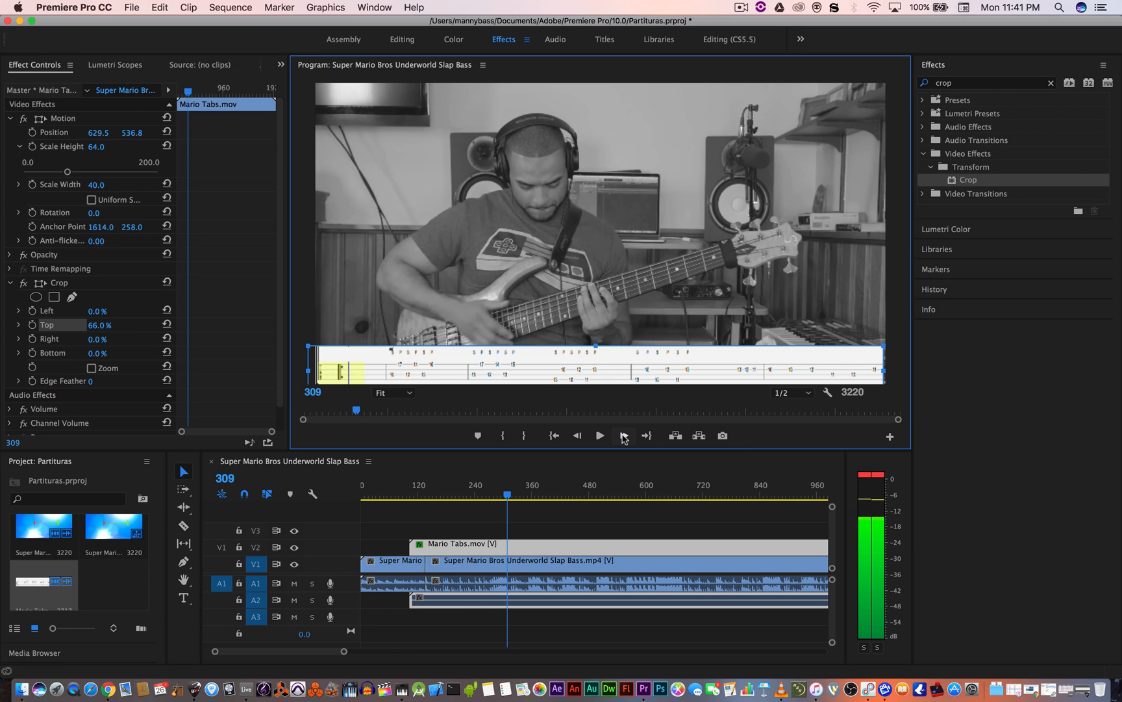
- Trim off the part of the Mario Tabs clip before frame 309 and align the remainder with the video cut at frame 137
{"action": "key", "text": "c"}
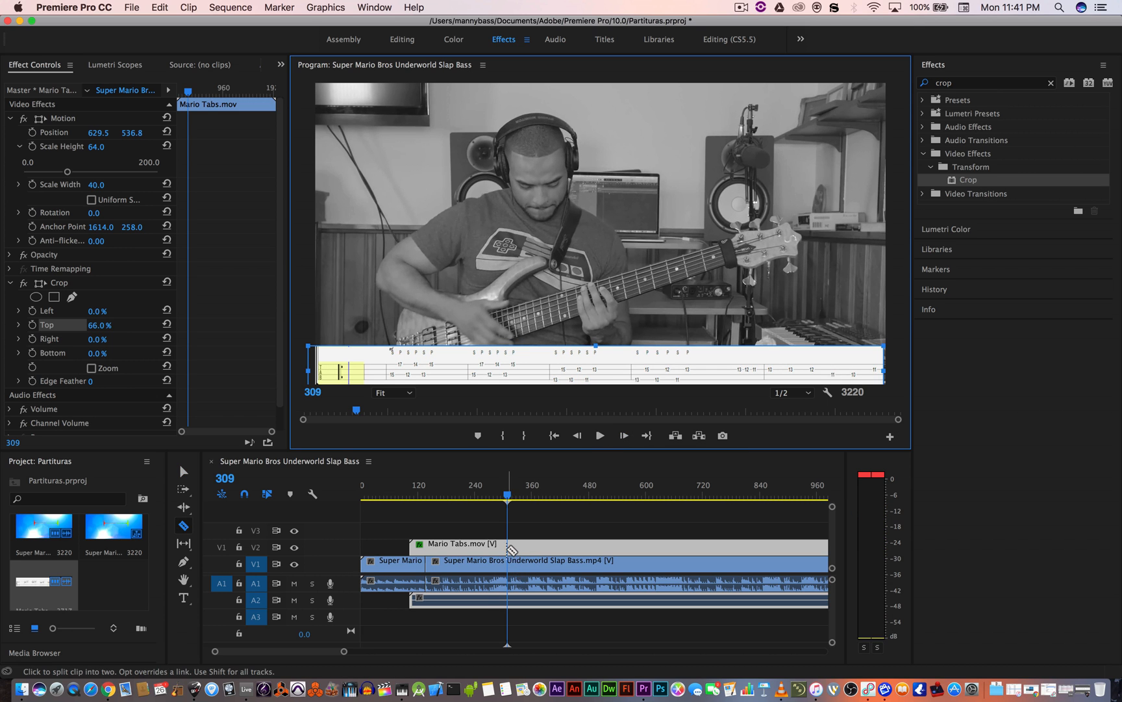
{"action": "left_click", "coordinate": [508, 548]}
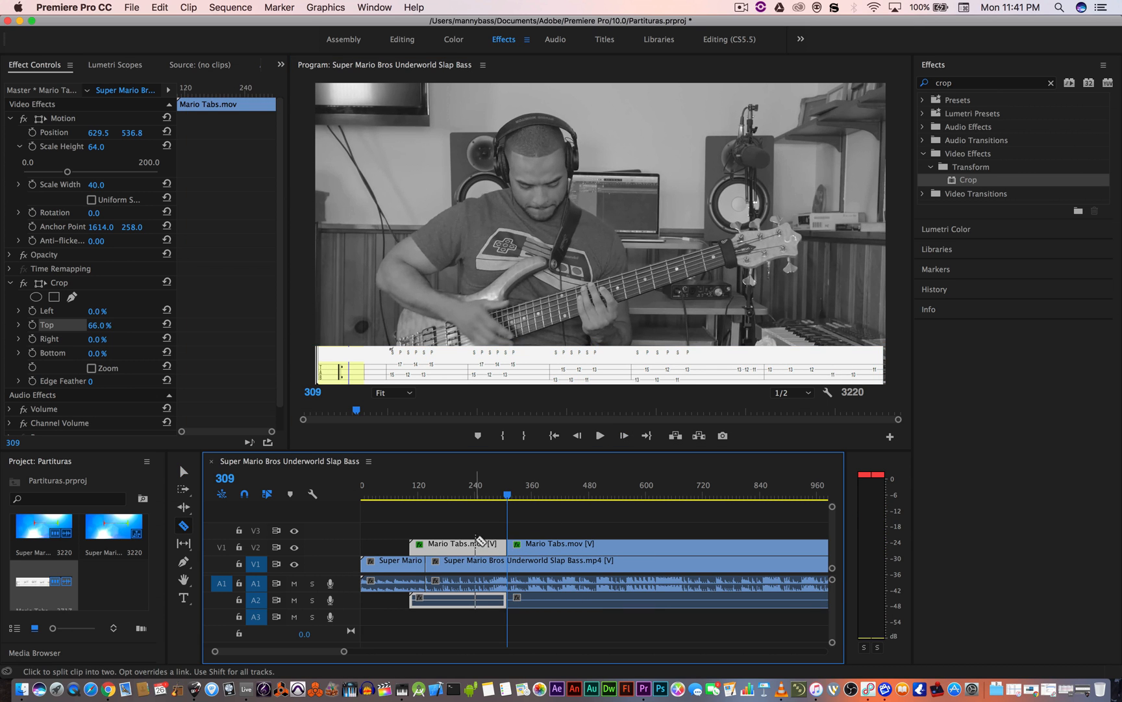
{"action": "key", "text": "v"}
{"action": "mouse_move", "coordinate": [481, 548]}
{"action": "left_mouse_down"}
{"action": "mouse_move", "coordinate": [566, 557]}
{"action": "mouse_move", "coordinate": [479, 546]}
{"action": "left_mouse_up"}
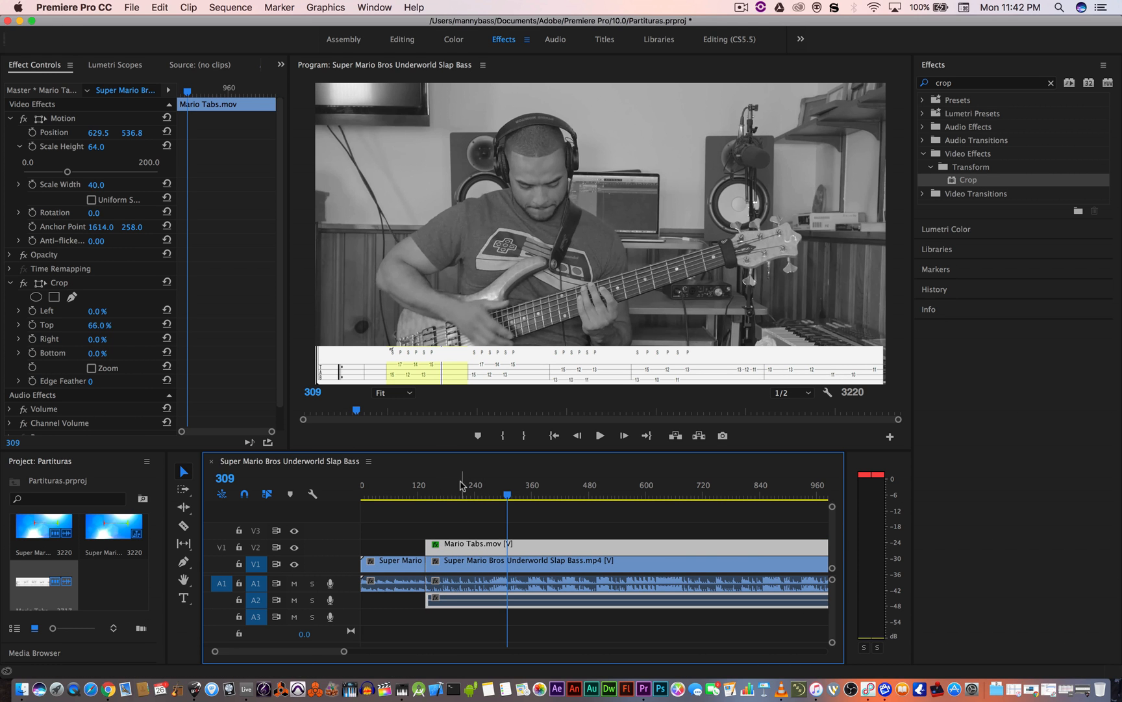
- Play the sequence from frame 128 to check the sync between the tabs and the bass performance
{"action": "left_click", "coordinate": [424, 492]}
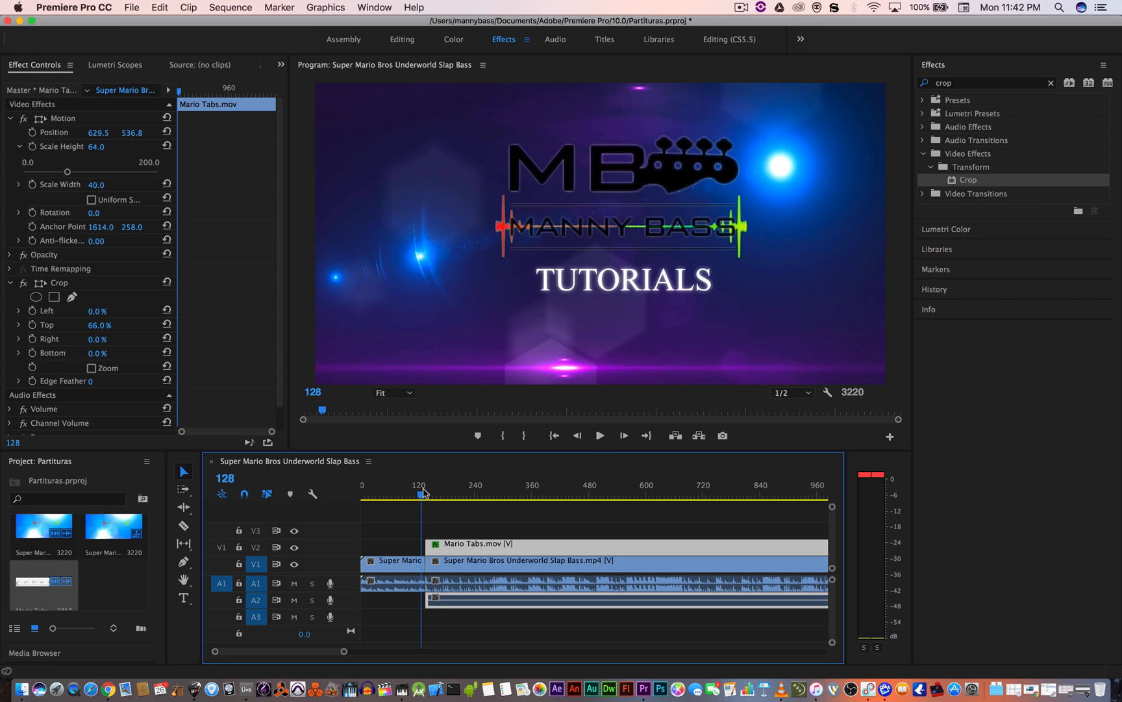
{"action": "key", "text": "space"}
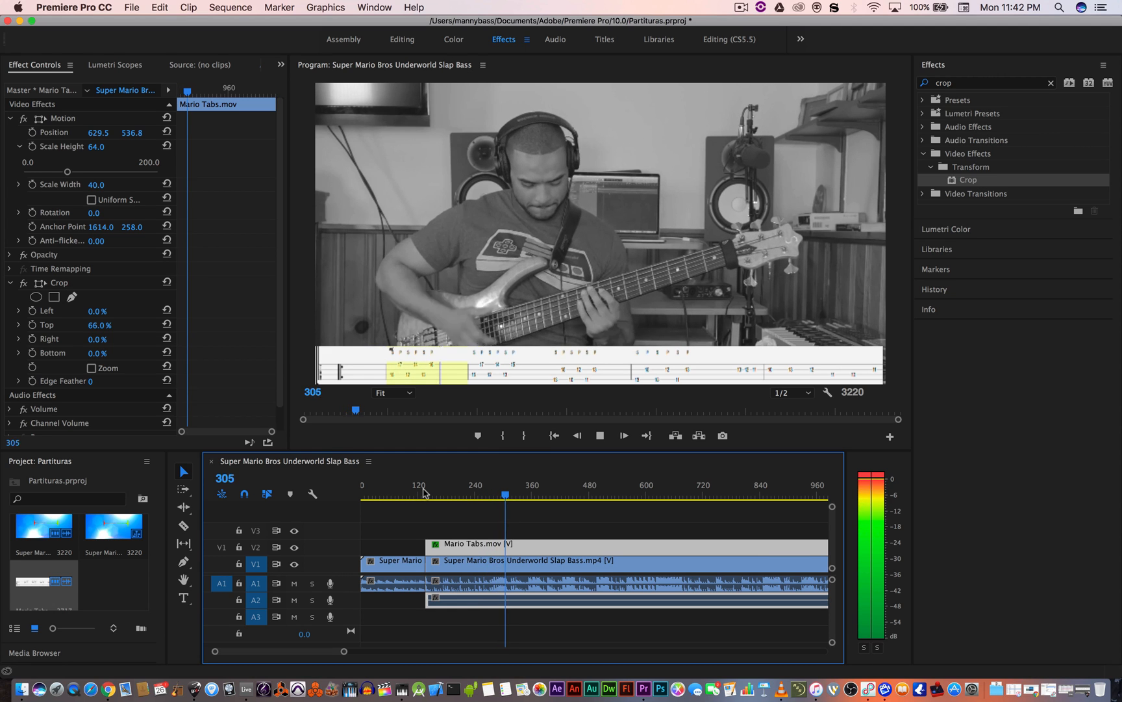
{"action": "key", "text": "space"}
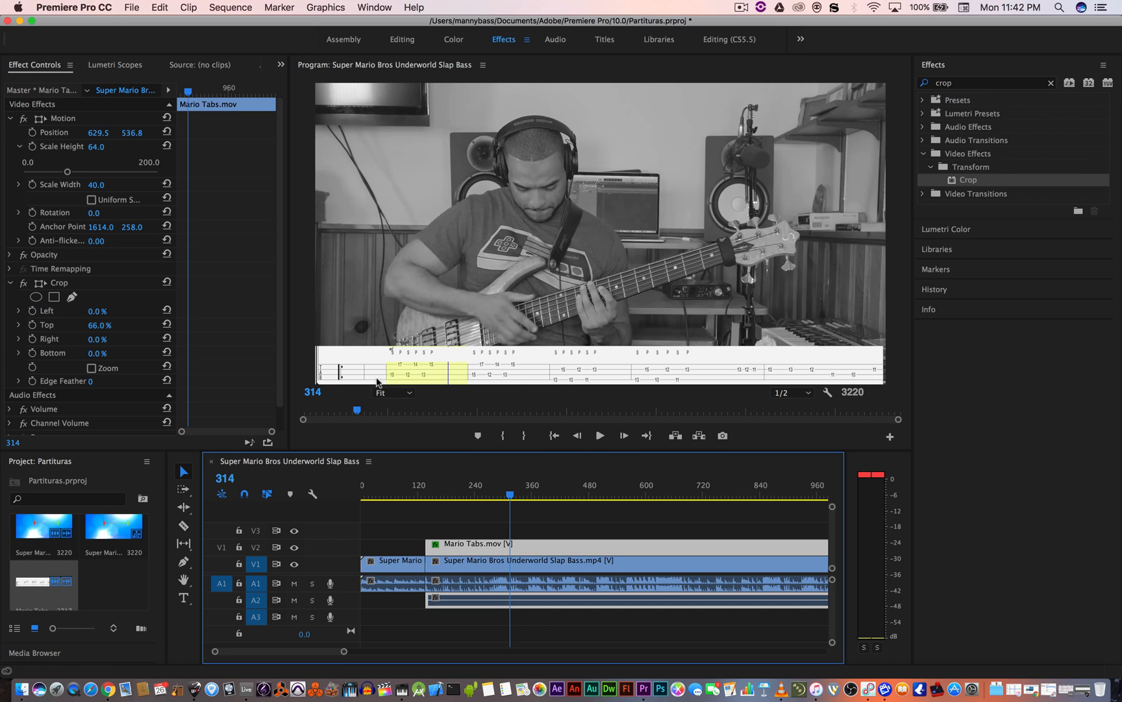
- Increase the top crop of the Mario Tabs clip to 74% to hide the slap and pop letters
{"action": "left_click", "coordinate": [95, 326]}
{"action": "key", "text": "Return"}
{"action": "mouse_move", "coordinate": [95, 325]}
{"action": "left_mouse_down"}
{"action": "mouse_move", "coordinate": [86, 325]}
{"action": "mouse_move", "coordinate": [100, 324]}
{"action": "left_mouse_up"}
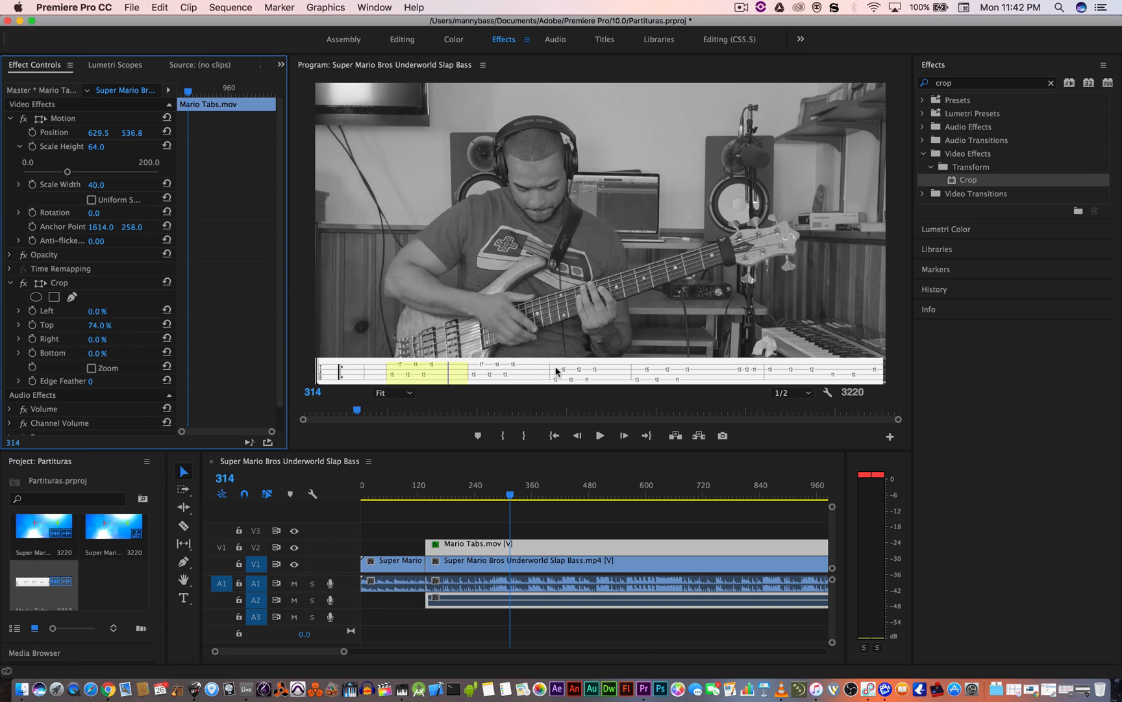
- Raise the bass performance clip above the tab strip by setting its vertical position to 302
{"action": "left_click", "coordinate": [523, 562]}
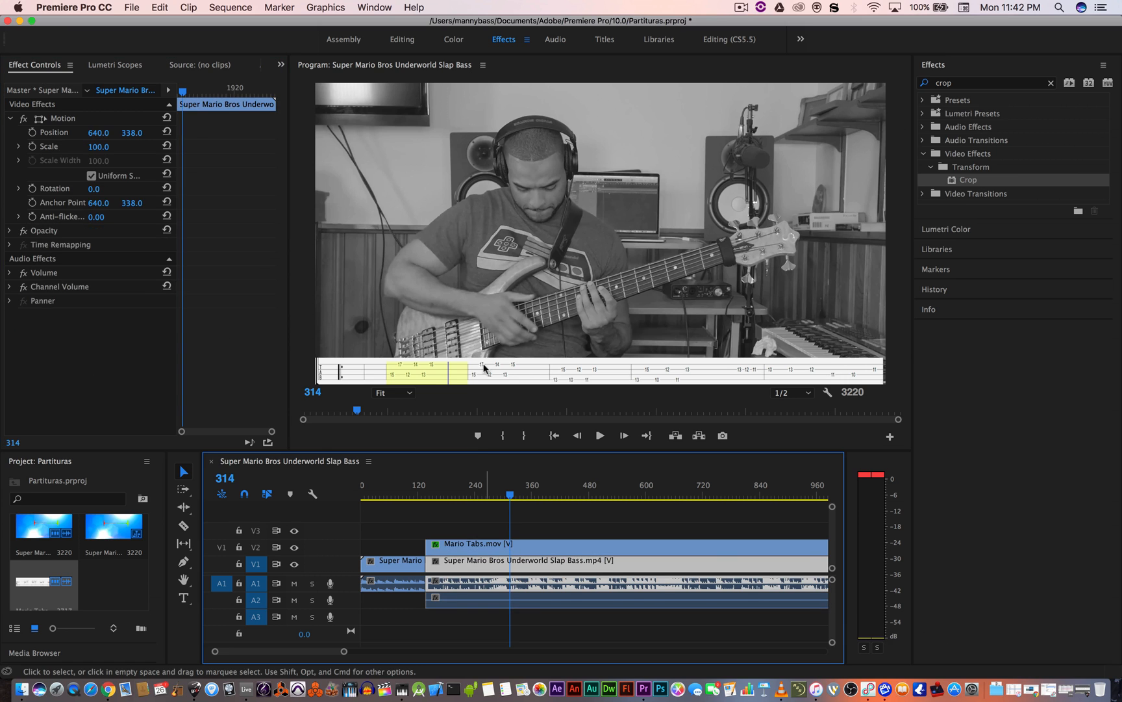
{"action": "left_click", "coordinate": [133, 137]}
{"action": "left_click_drag", "start_coordinate": [132, 133], "coordinate": [103, 132]}
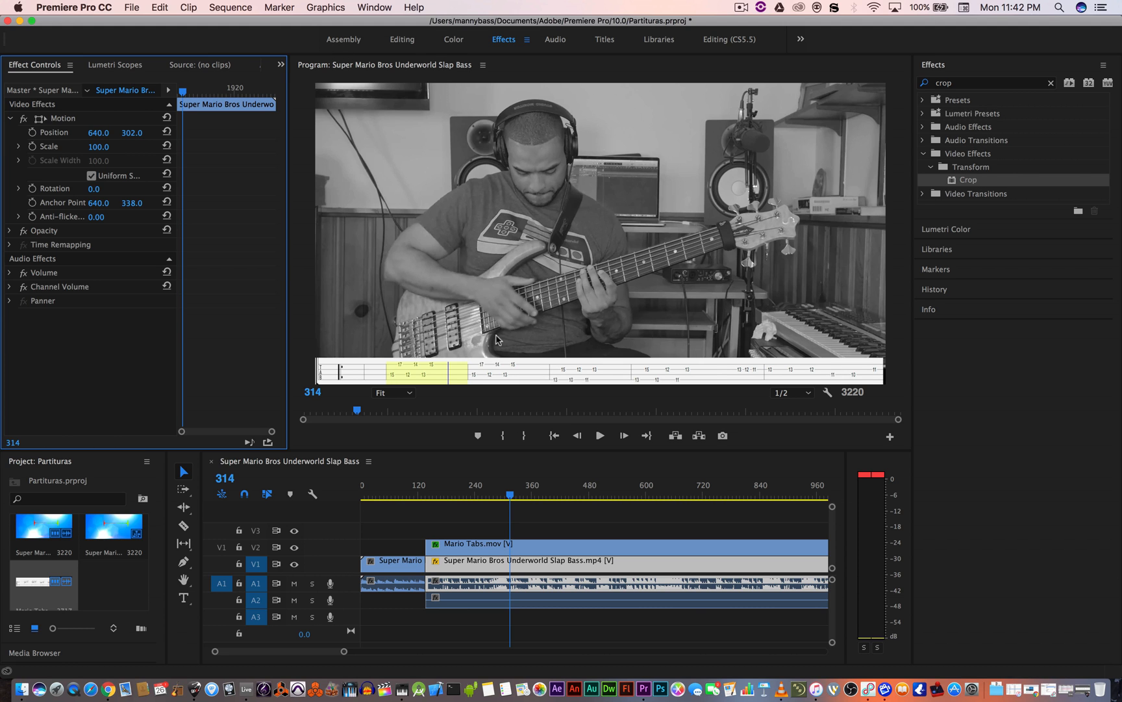
{"action": "left_click", "coordinate": [132, 7]}
{"action": "mouse_move", "coordinate": [185, 339]}
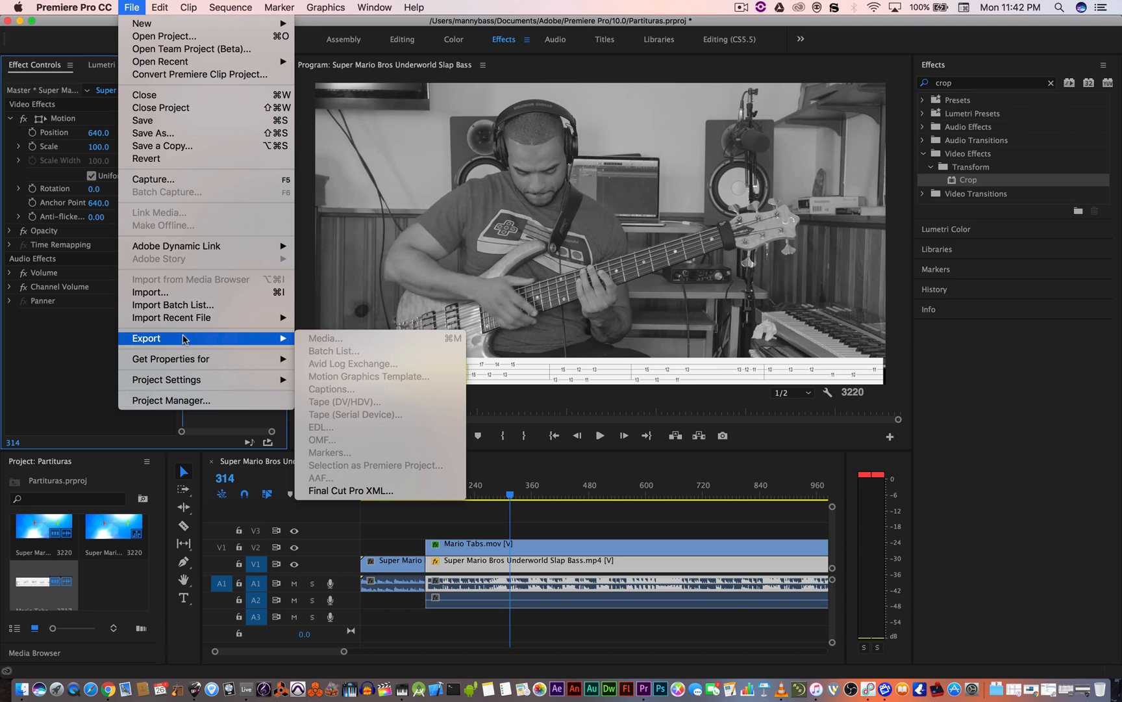
{"action": "left_click", "coordinate": [573, 488]}
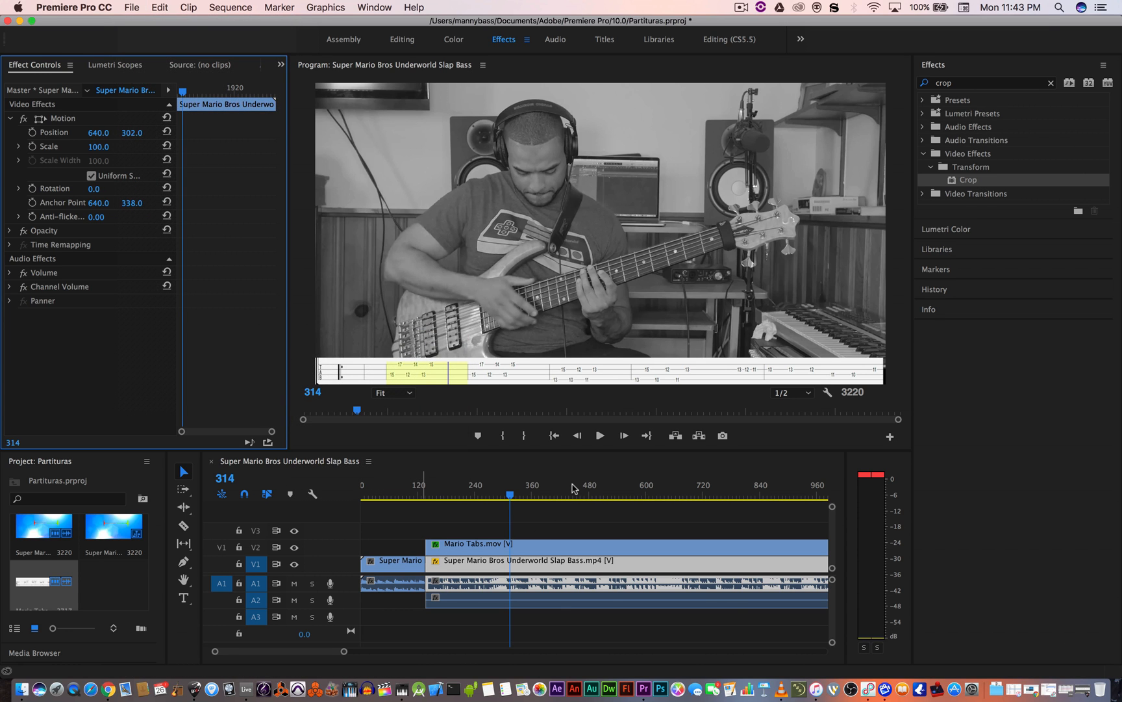